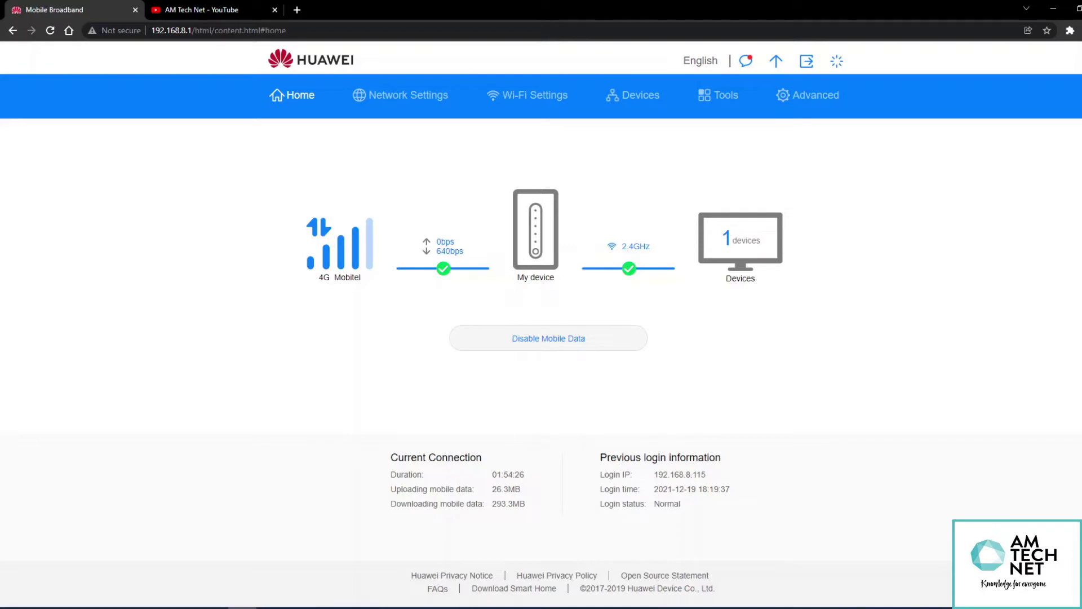
Open the router's Parental Control page and go to its Web Filter settings.
click(725, 95)
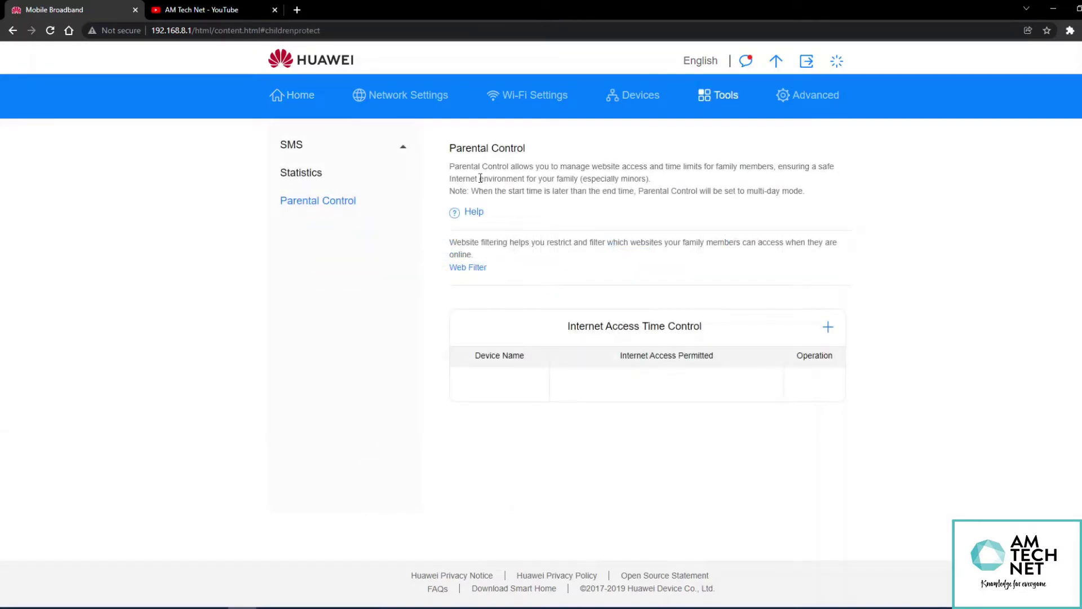
drag(449, 152, 539, 153)
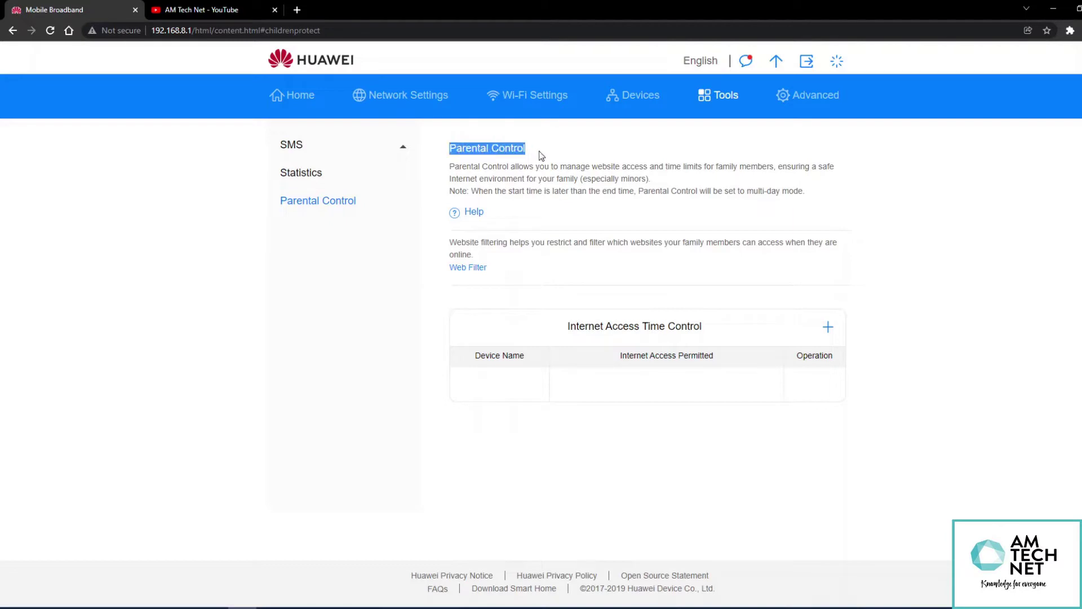
drag(492, 268, 445, 272)
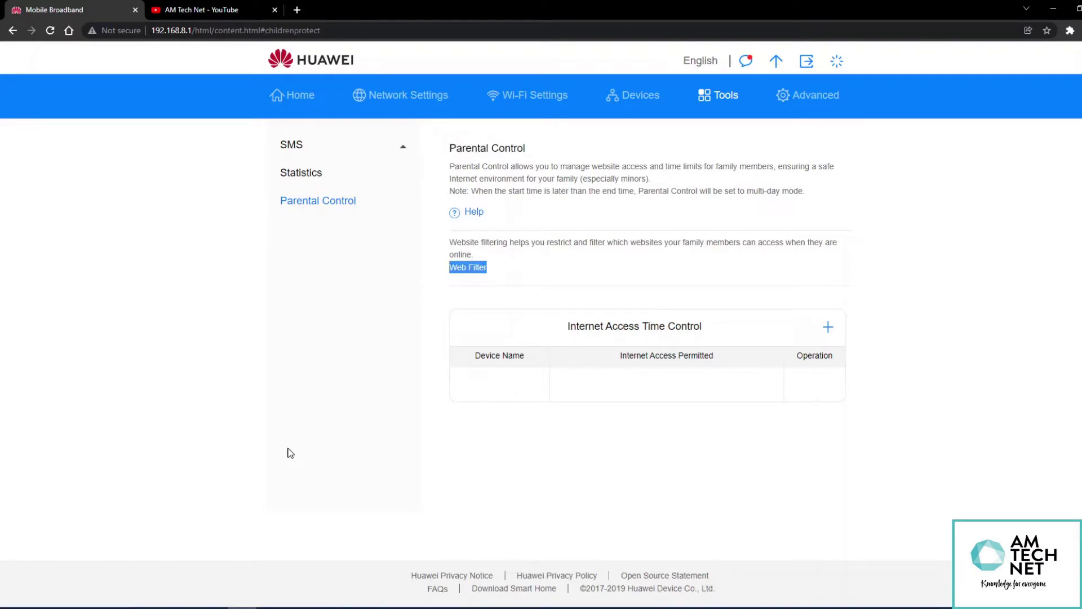
click(510, 279)
click(469, 269)
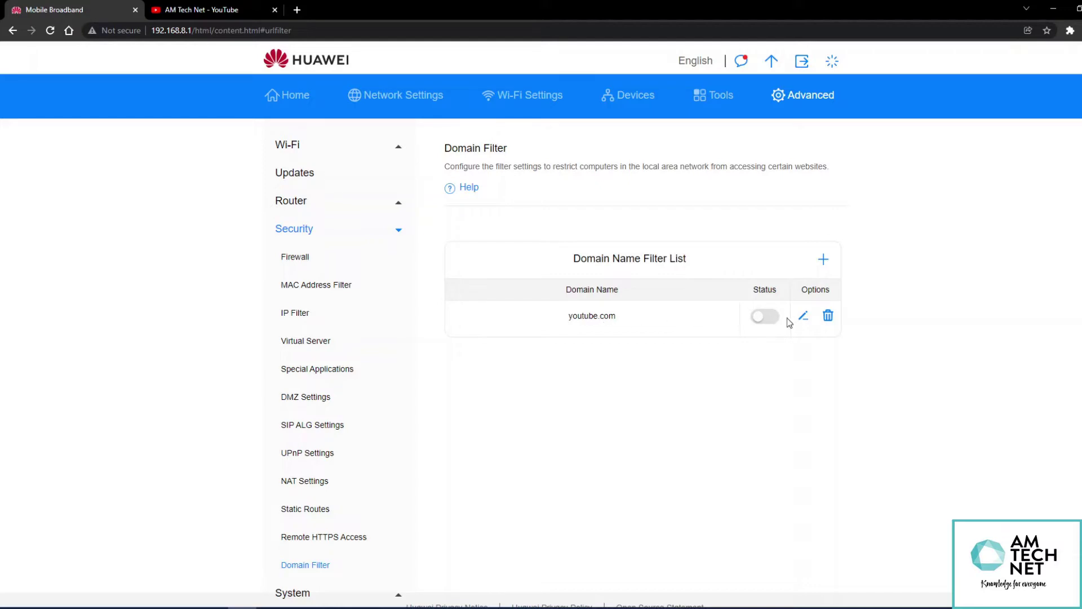
View the edit dialog of the youtube.com domain filter entry and close it without saving.
click(804, 317)
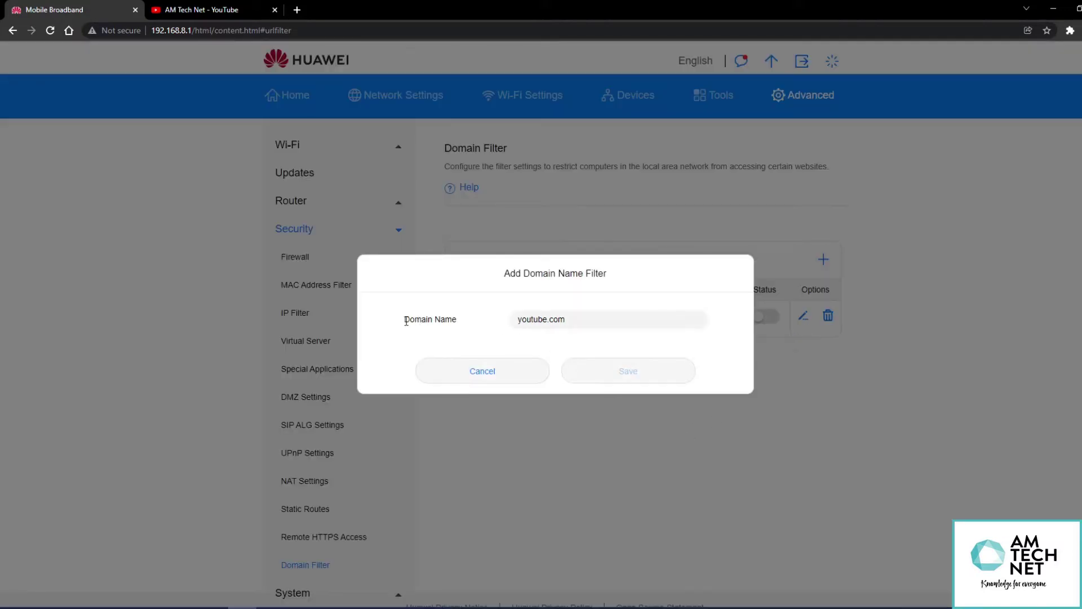
click(556, 319)
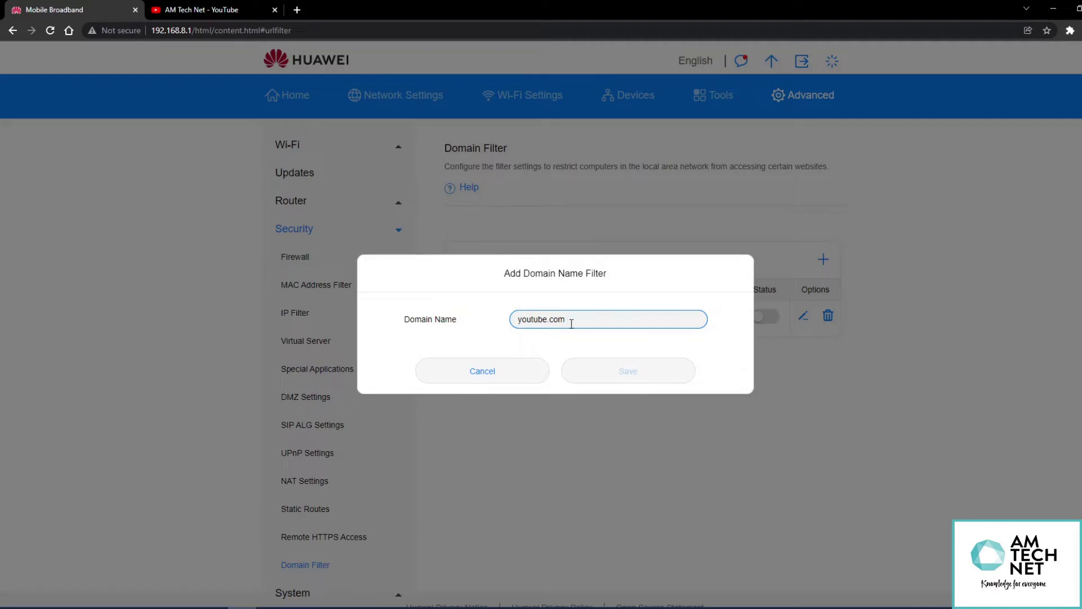
click(506, 374)
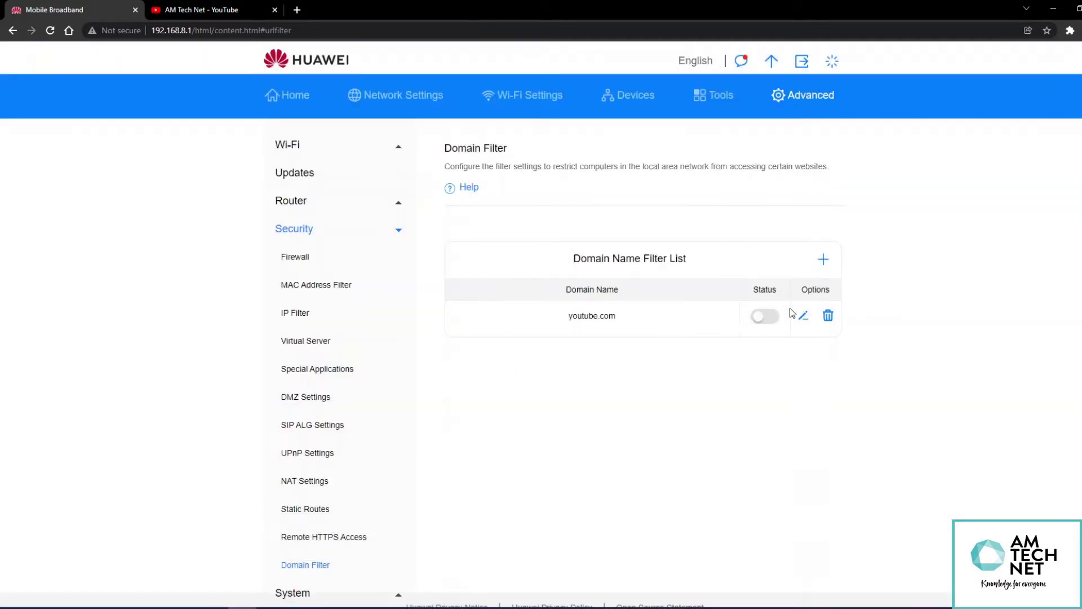
Enable the youtube.com domain filter and test it by opening youtube.com in an incognito window.
click(765, 316)
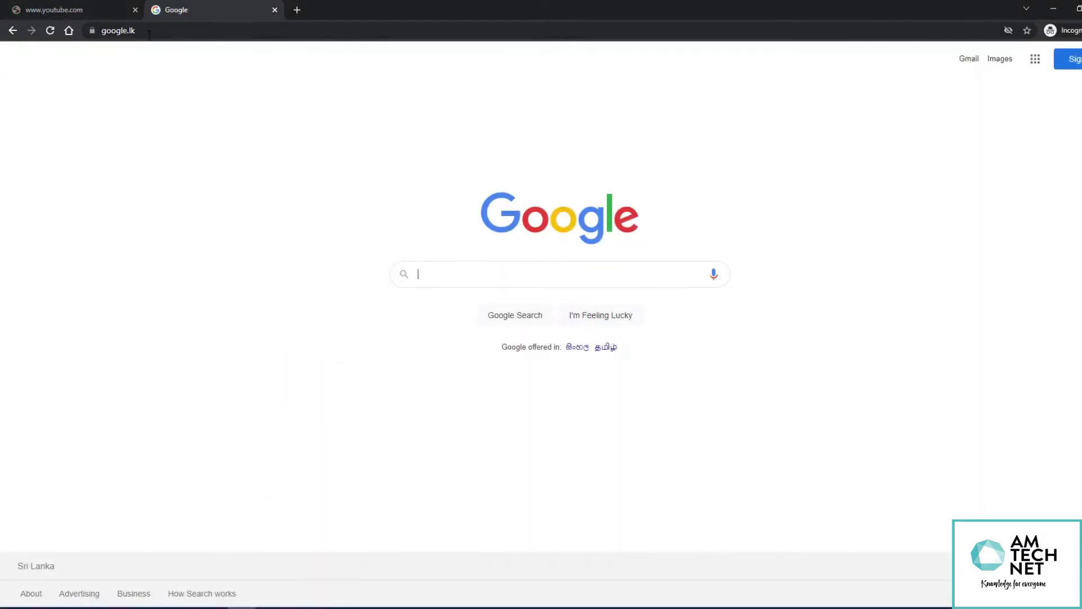
click(149, 33)
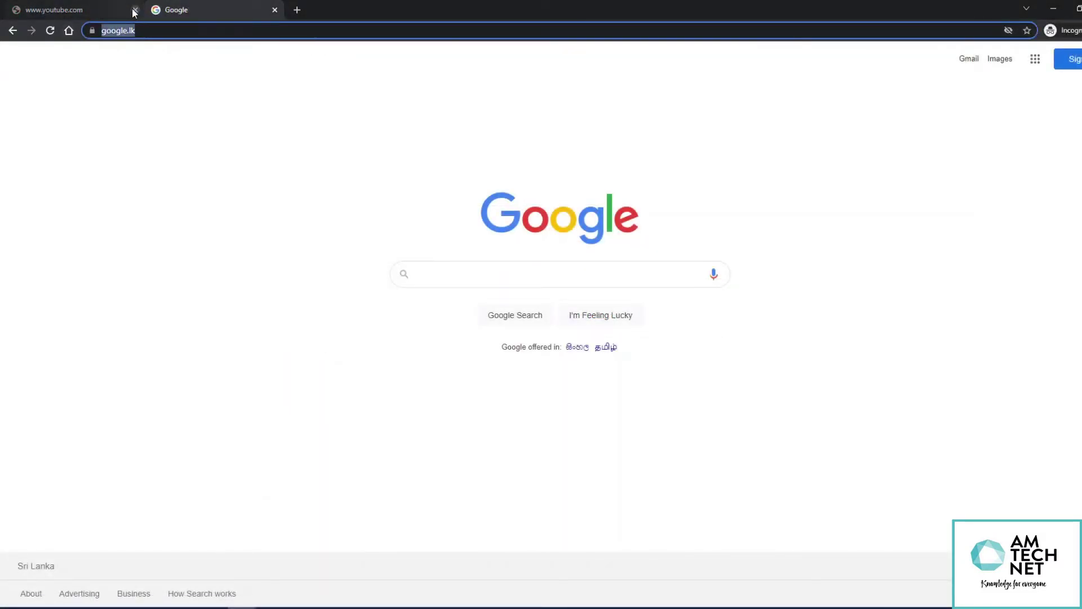
click(134, 10)
text(youtube.com)
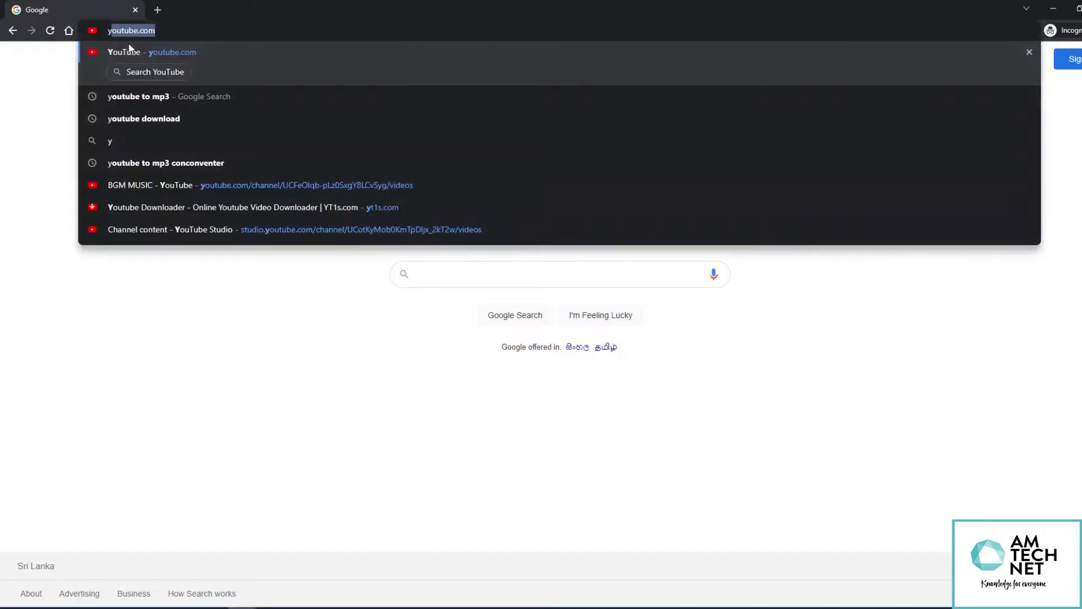
click(129, 49)
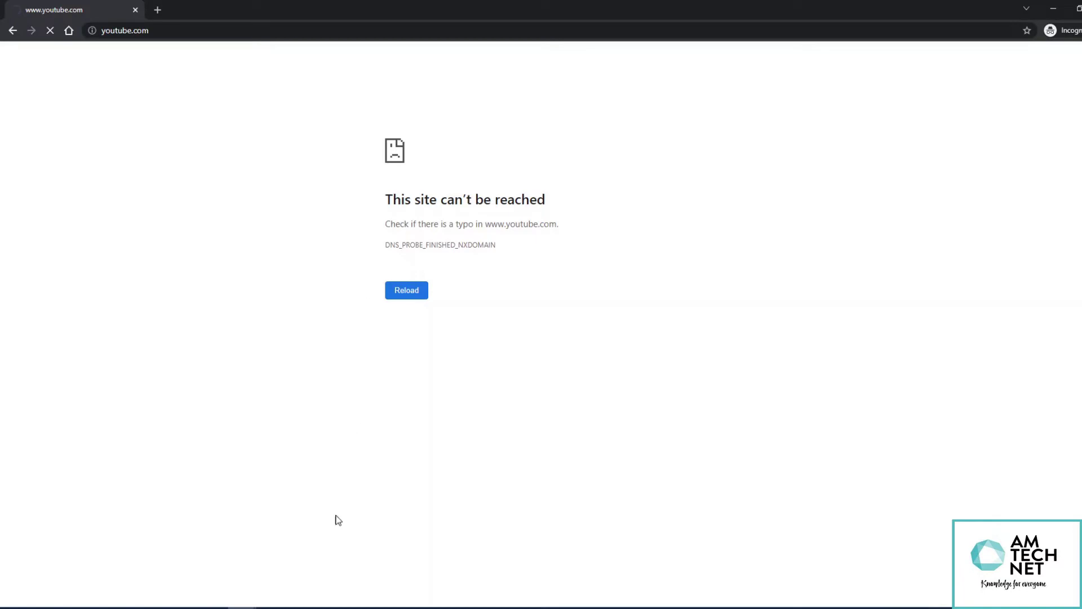
Return to the router's Domain Filter page, close the open YouTube tabs and disable the youtube.com filter.
mouse_move(242, 607)
click(167, 578)
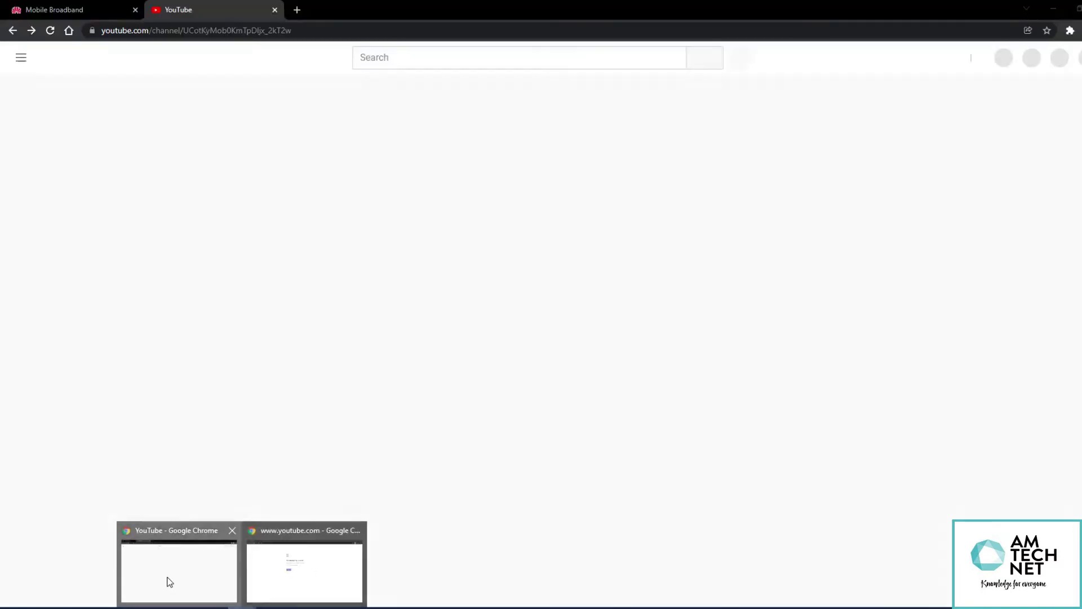
click(274, 12)
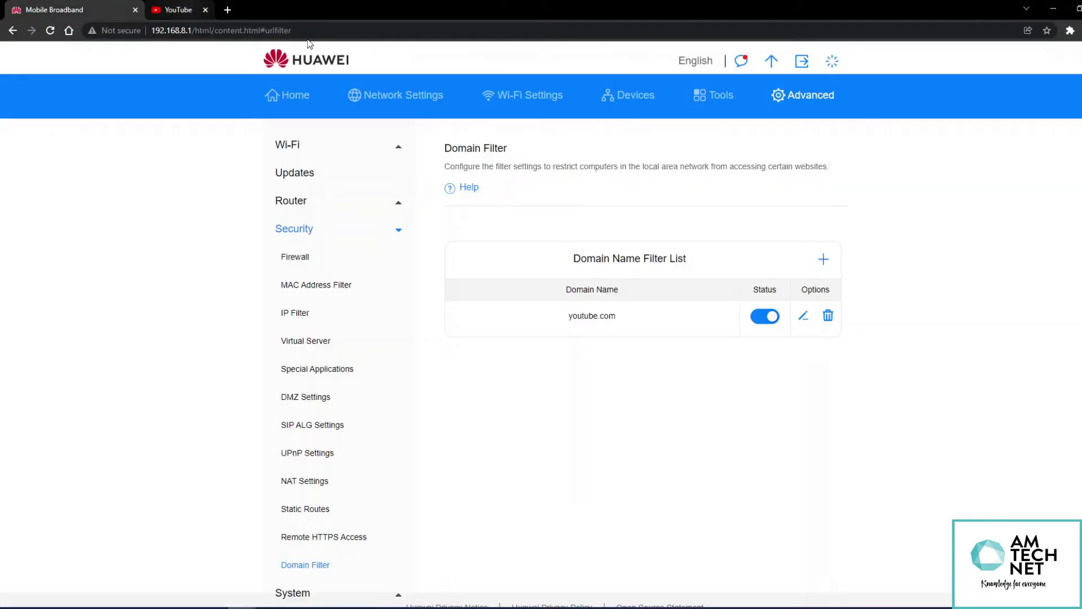
click(761, 317)
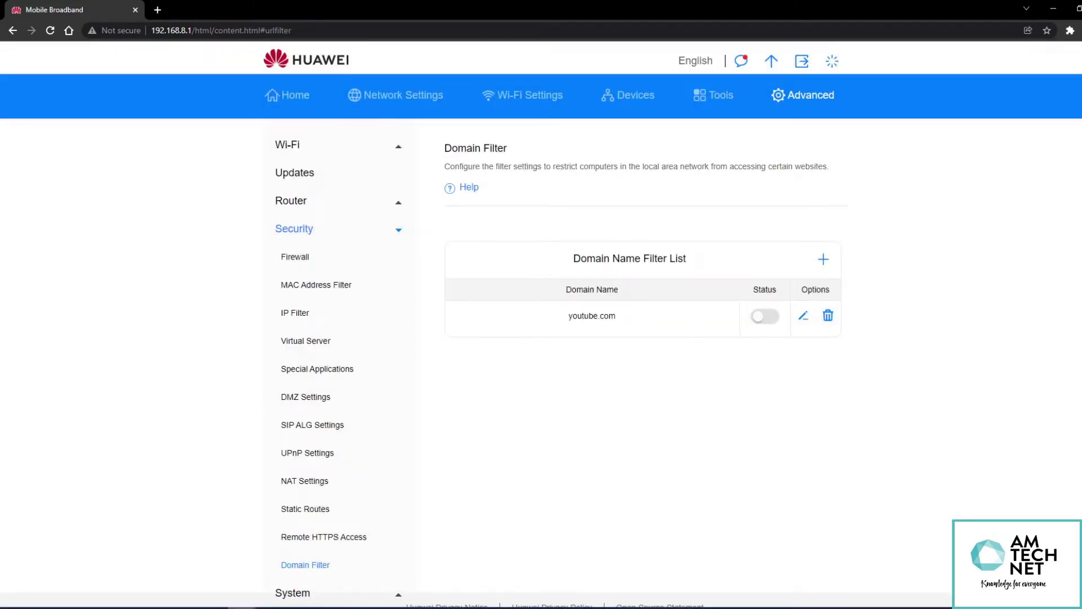
Switch to the incognito window and open the AM Tech Net channel from the YouTube search results.
click(297, 596)
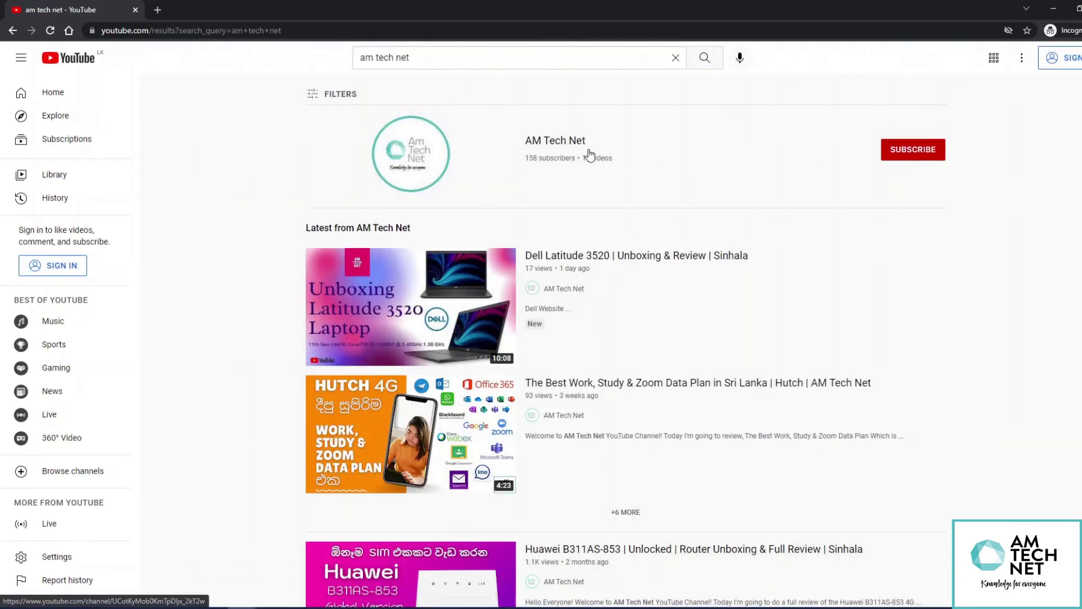
click(562, 144)
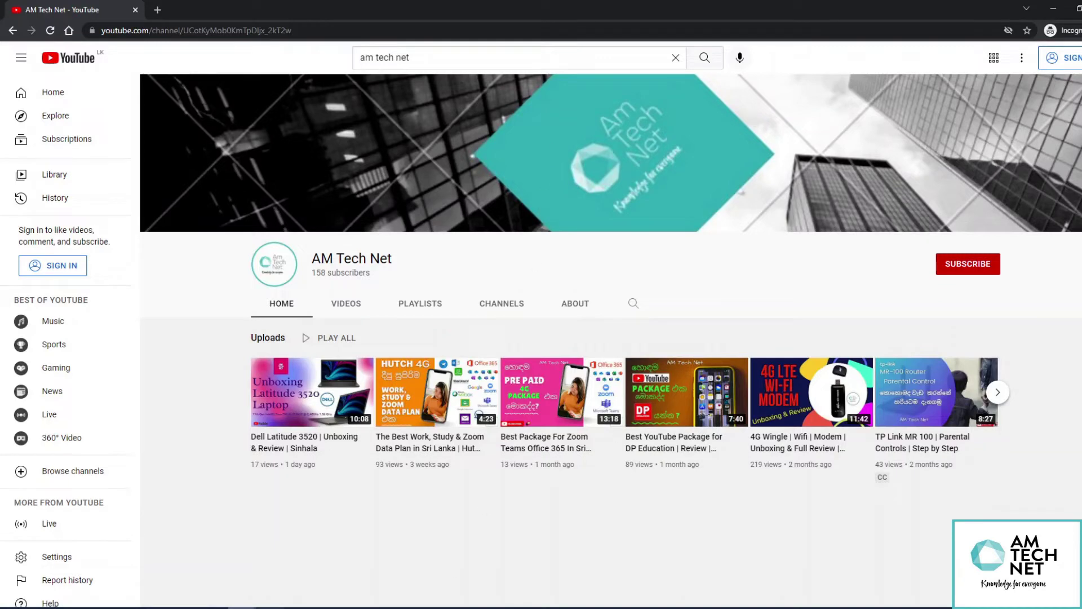
Enable the youtube.com filter again on the router page and test it by loading the YouTube Studio videos address.
mouse_move(271, 606)
click(224, 568)
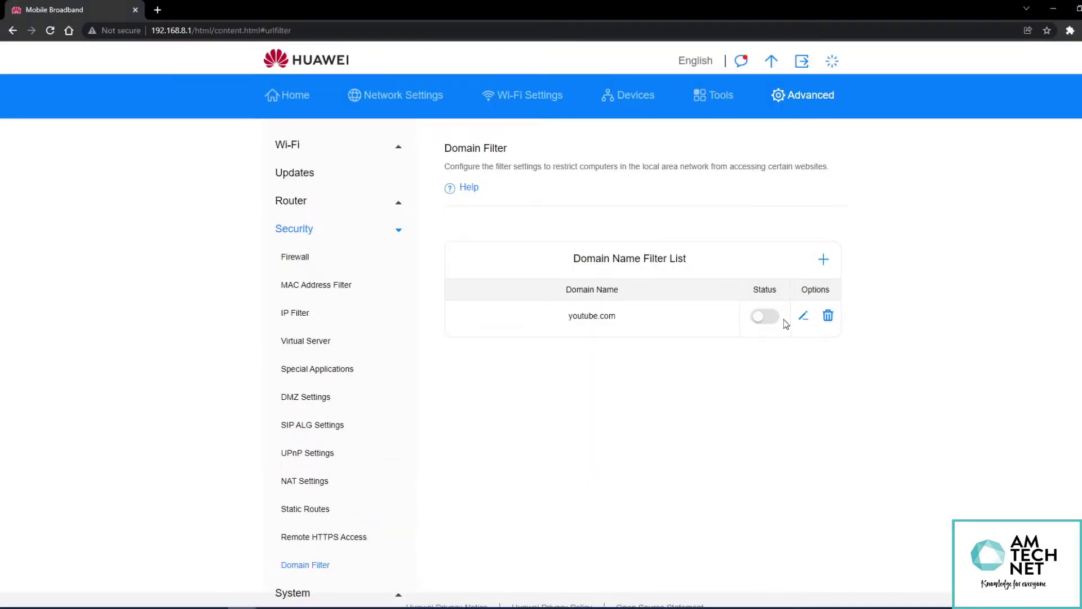
click(769, 319)
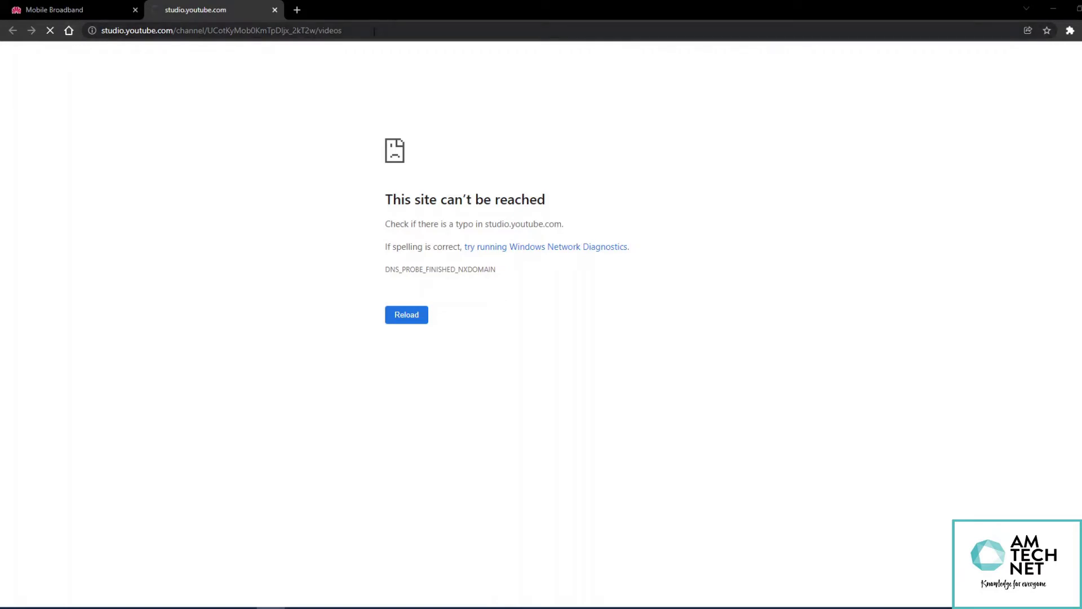
click(376, 31)
key(Return)
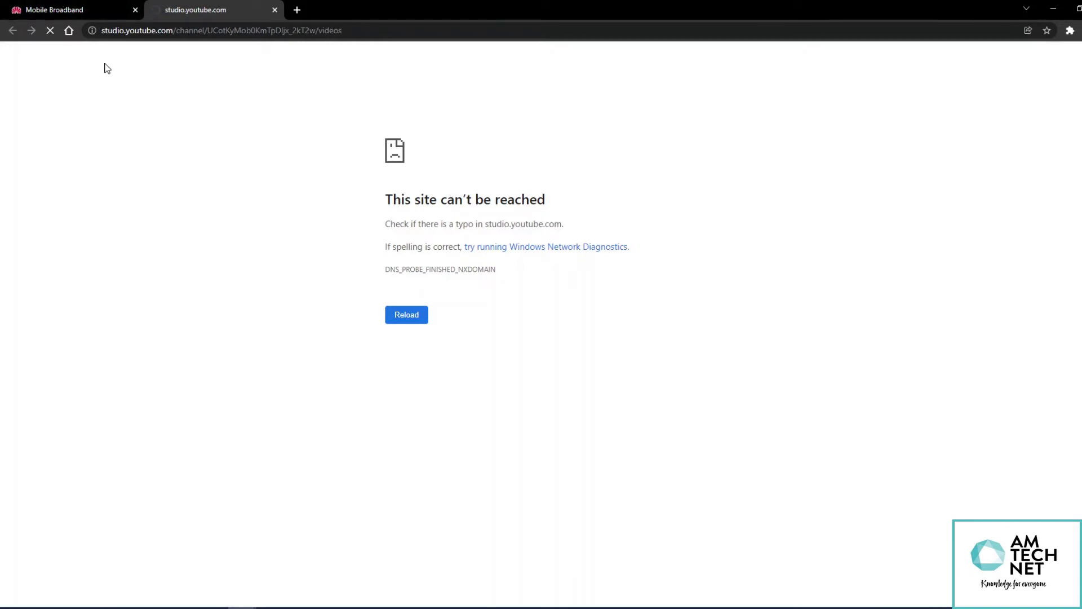
Disable the youtube.com filter on the router page and reload the YouTube Studio tab.
click(70, 7)
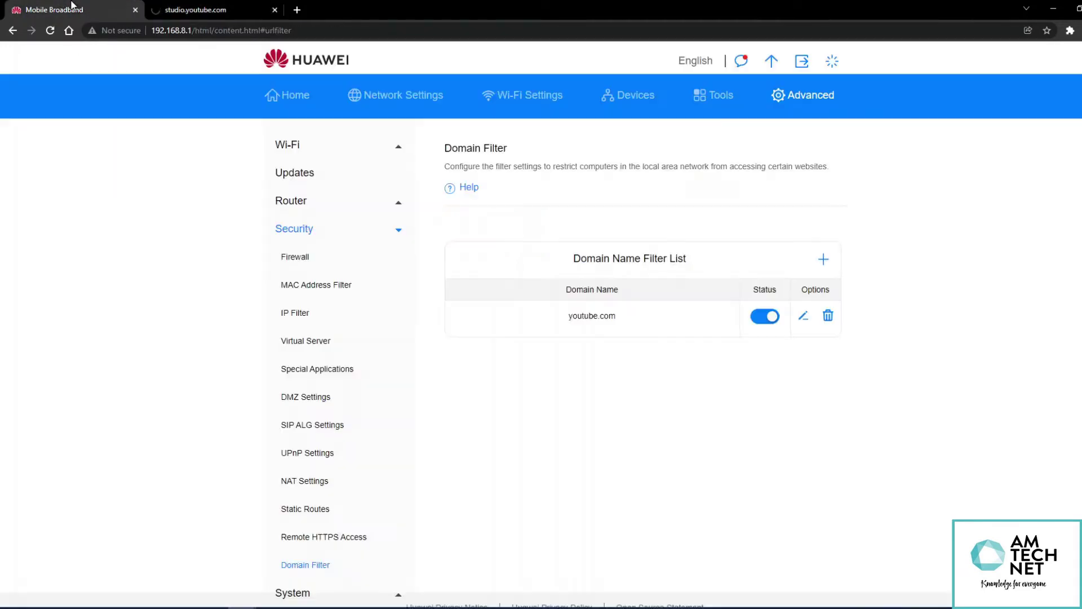
click(763, 317)
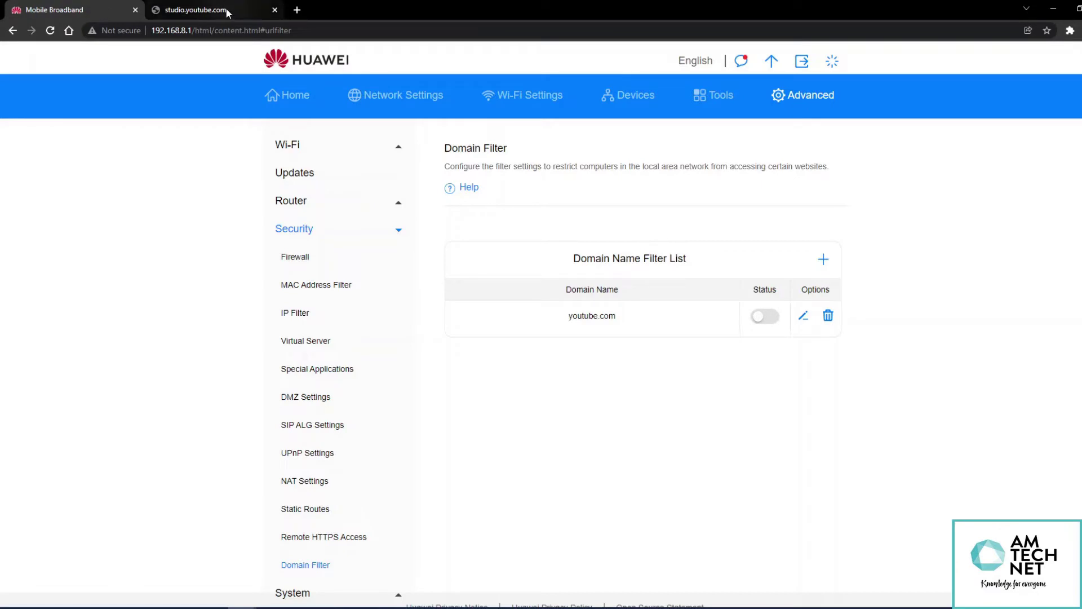
click(196, 10)
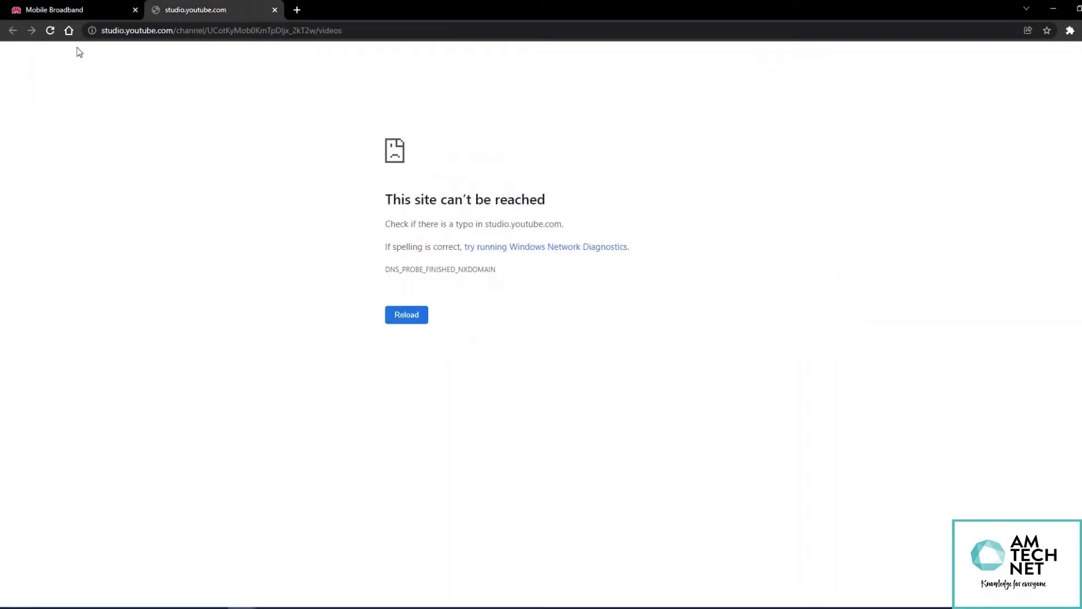
click(52, 31)
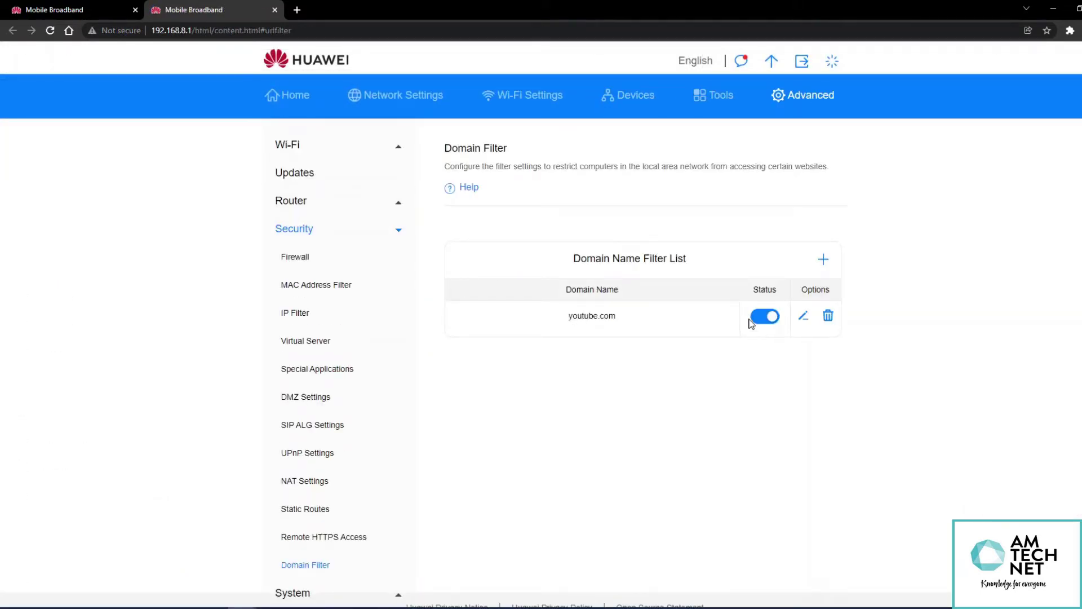
Check the youtube.com page in the incognito window and return to the router's Domain Filter page.
mouse_move(268, 604)
click(285, 581)
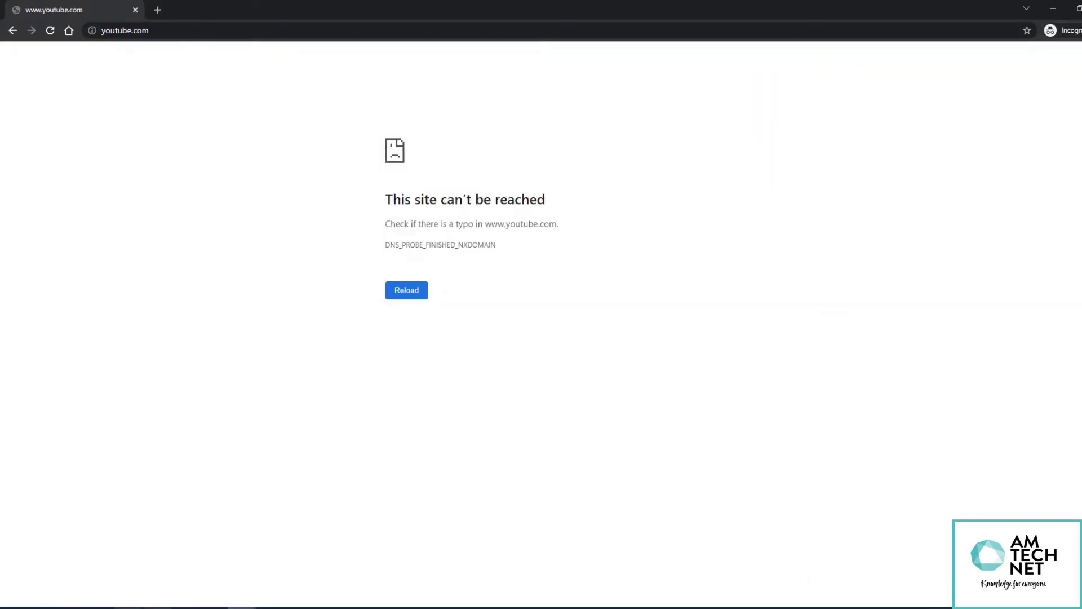
mouse_move(241, 605)
click(192, 570)
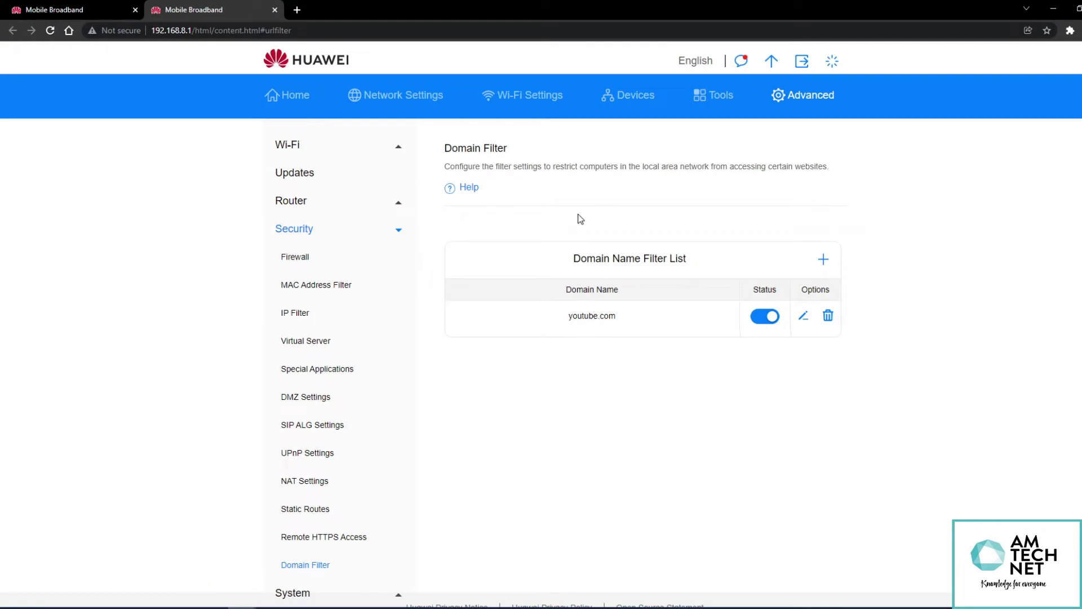
Enable the laptop's daily 18:00 - 19:00 rule in Internet Access Time Control on the Parental Control page.
click(62, 10)
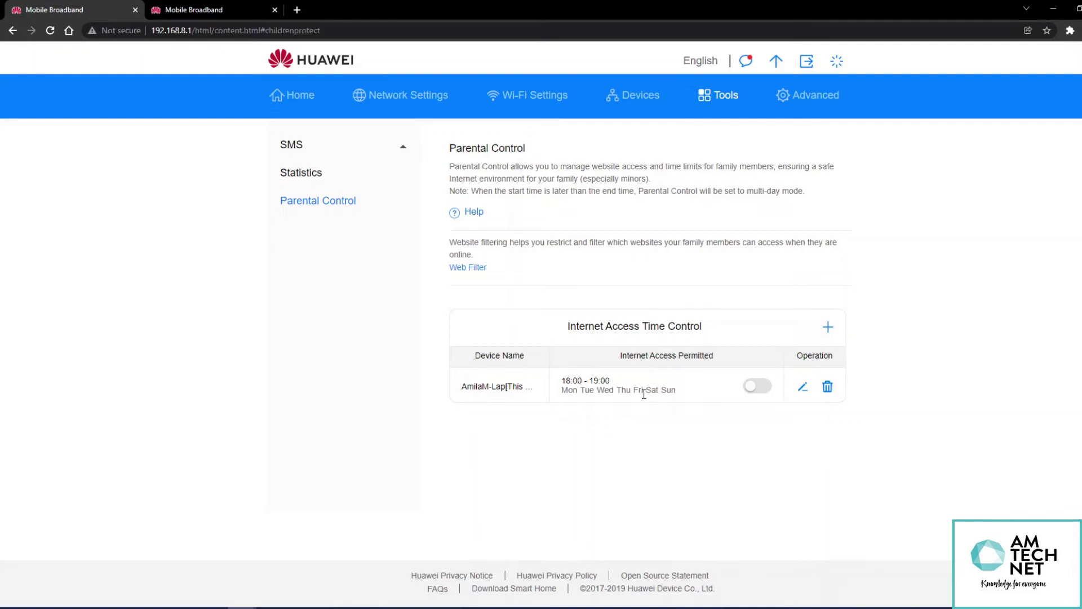
click(755, 386)
Check the youtube.com filter's status on the Domain Filter page and reload youtube.com in the incognito window.
click(242, 10)
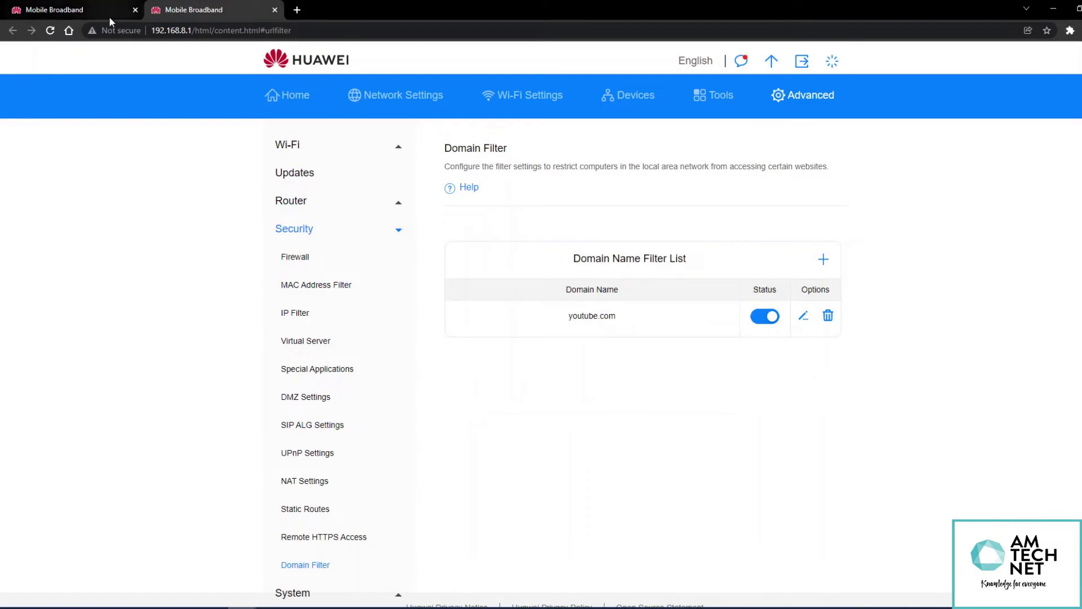
key(ctrl+shift+Tab)
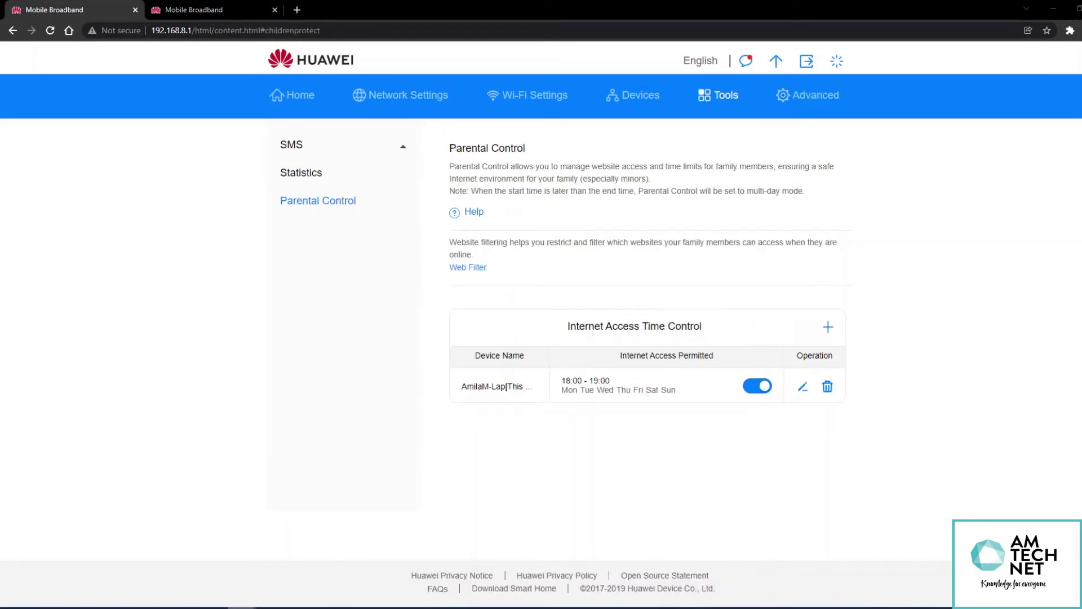
click(293, 582)
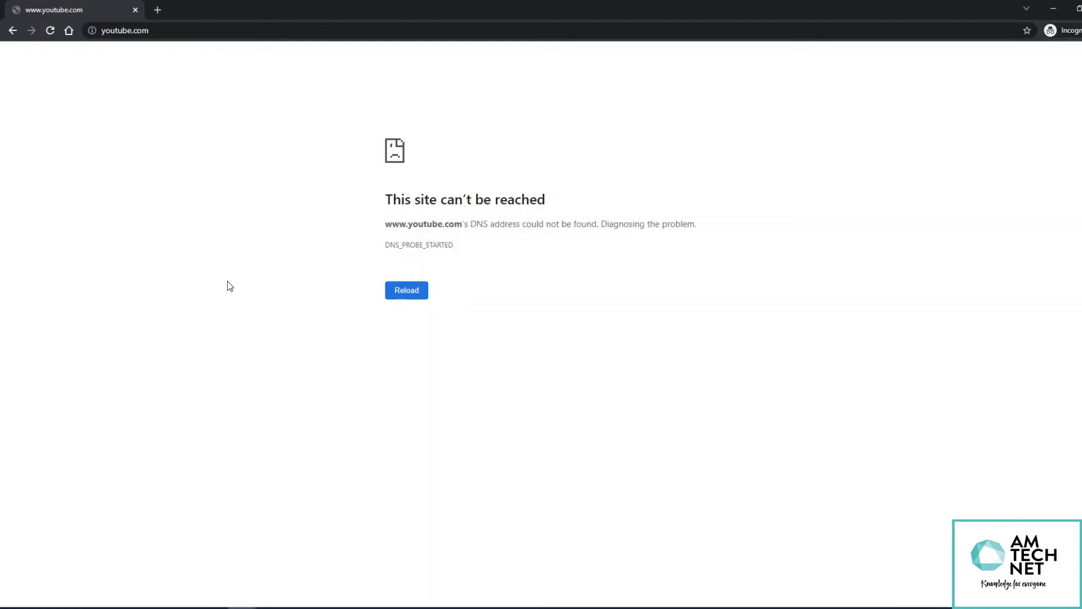
click(403, 294)
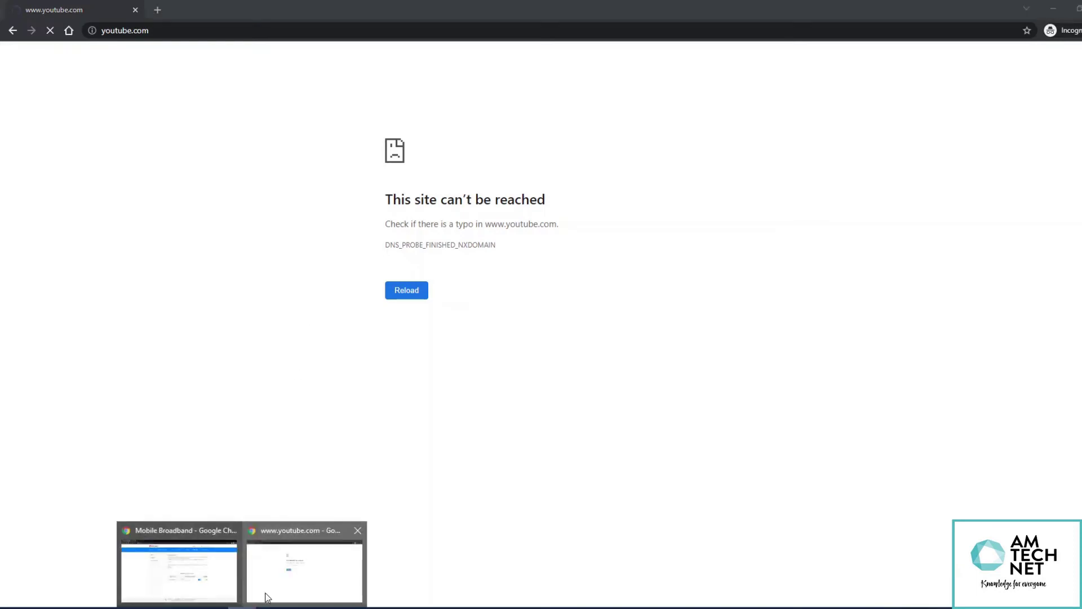
Search Google for "cnn" in a new incognito tab to test access to other websites.
click(265, 593)
click(491, 282)
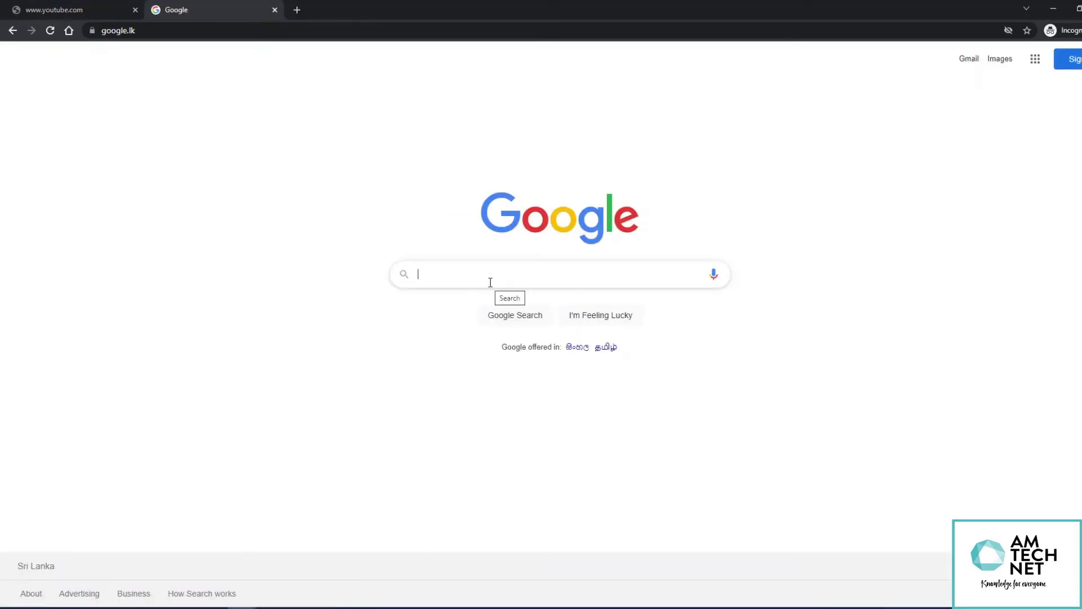
click(490, 281)
text(cnn)
key(Return)
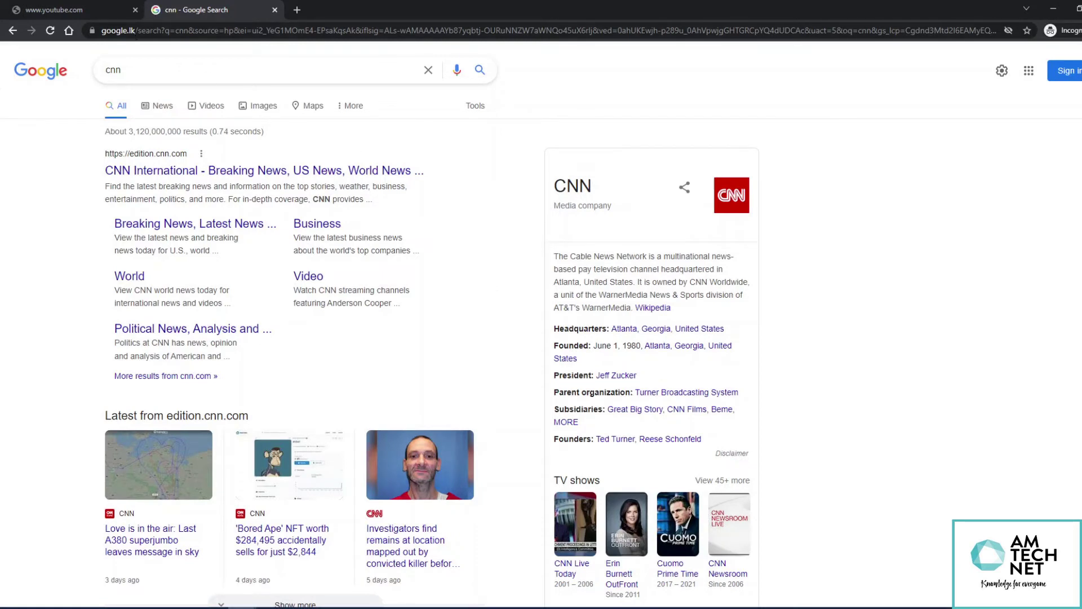
Compare the youtube.com tab with the CNN search results and return to the router's Domain Filter page.
click(61, 12)
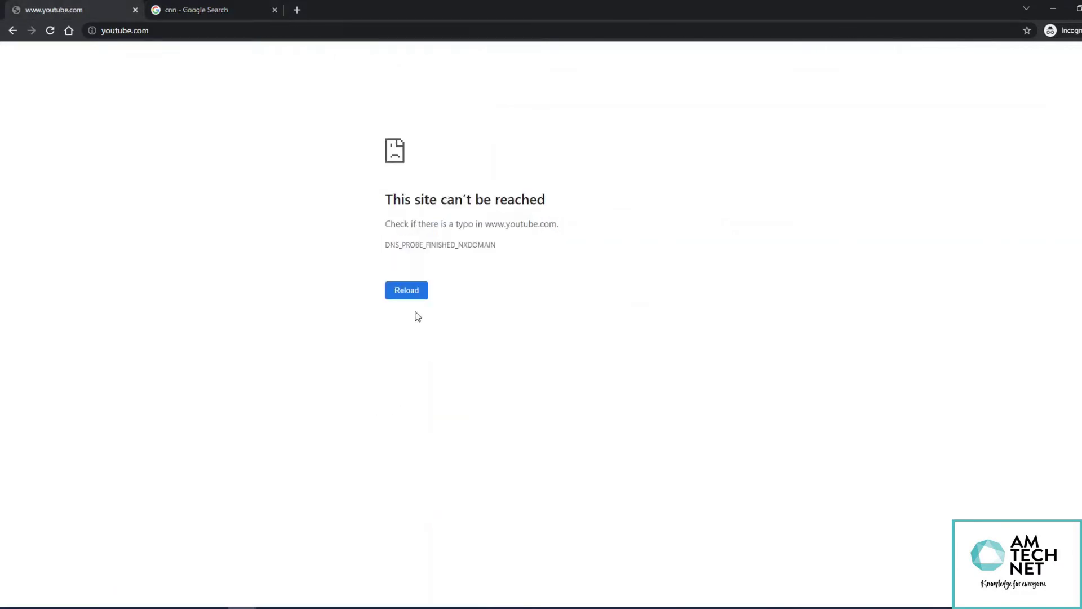
click(207, 11)
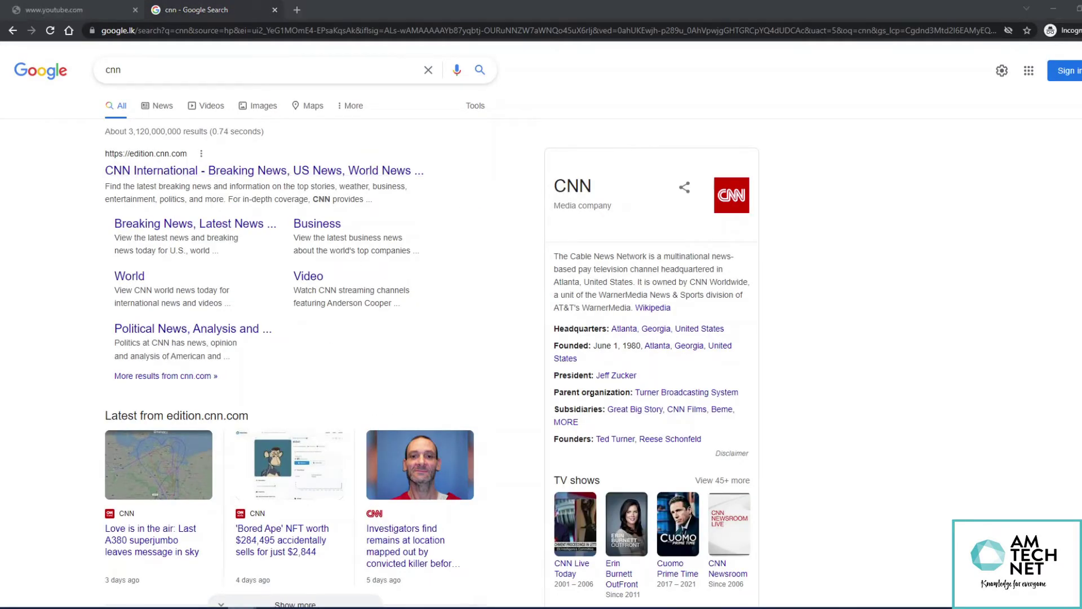
mouse_move(242, 606)
click(173, 568)
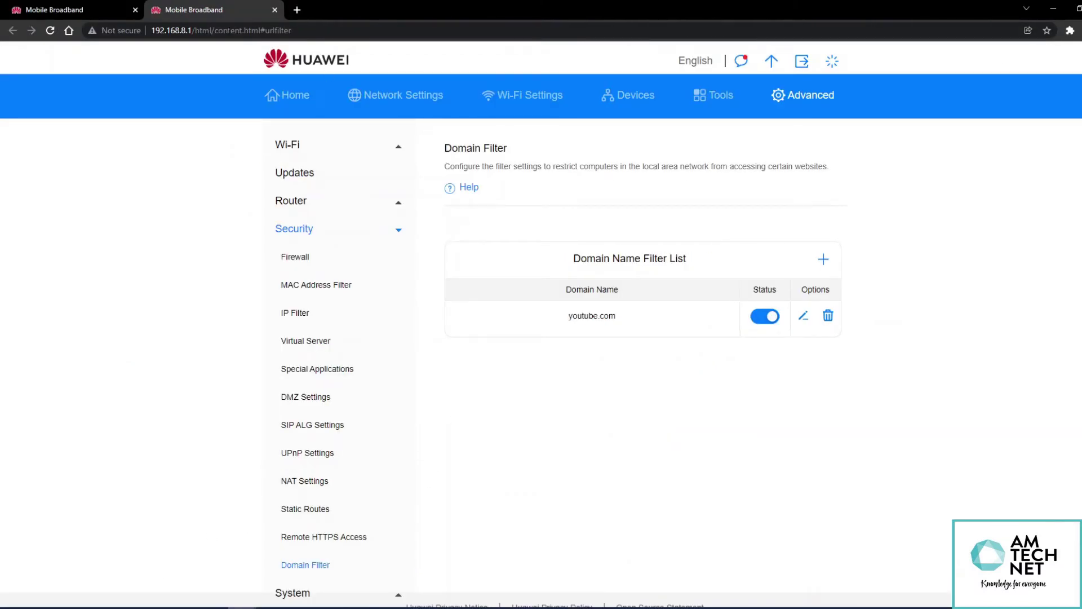
Review the laptop's daily 18:00 - 19:00 rule in Internet Access Time Control and disable it.
click(64, 6)
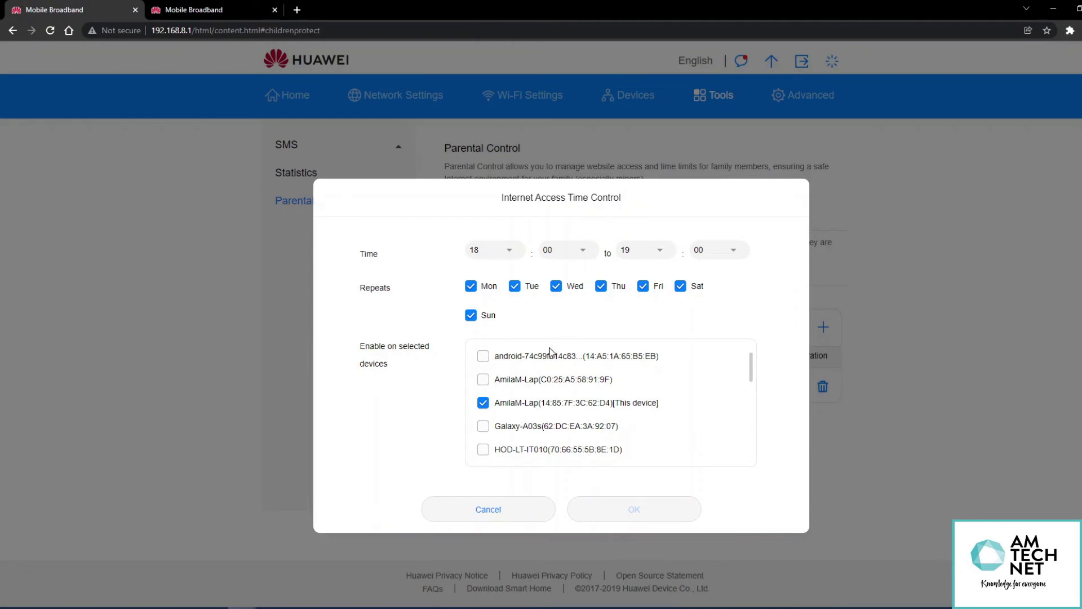
click(518, 509)
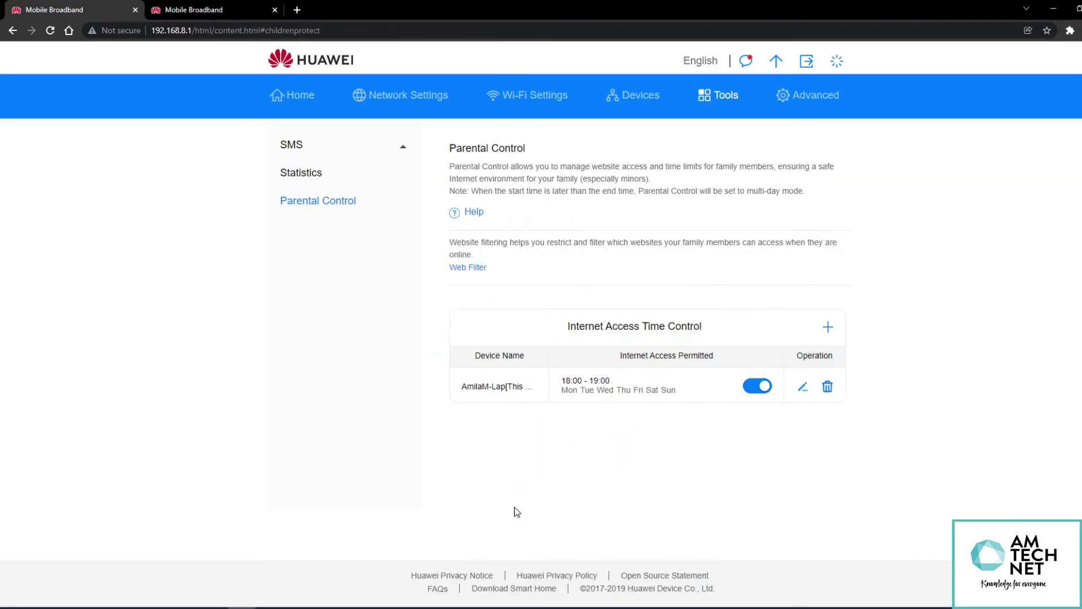
click(756, 389)
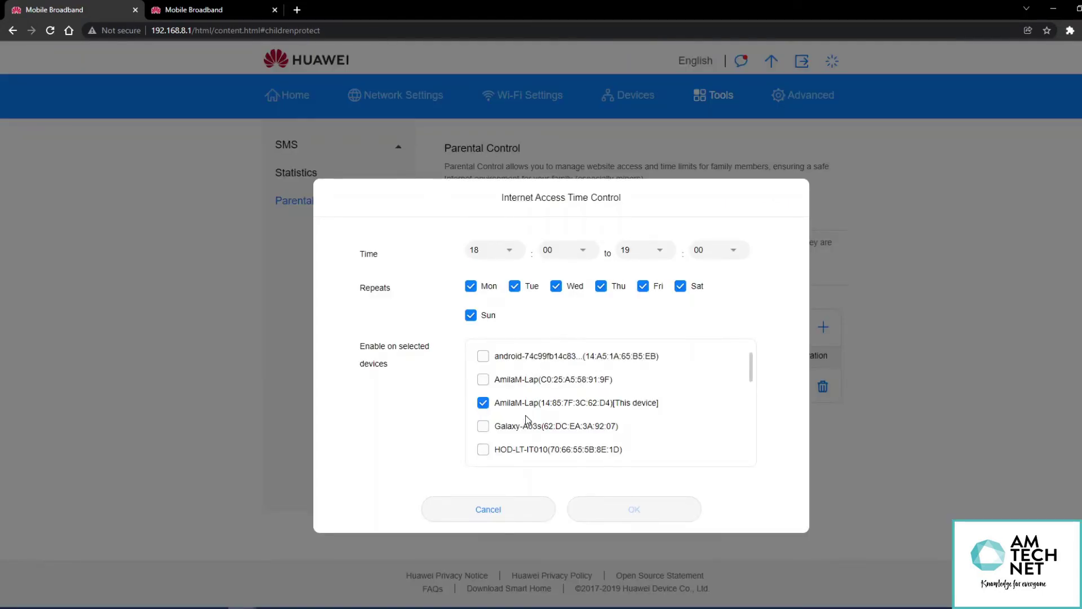
click(516, 510)
click(516, 510)
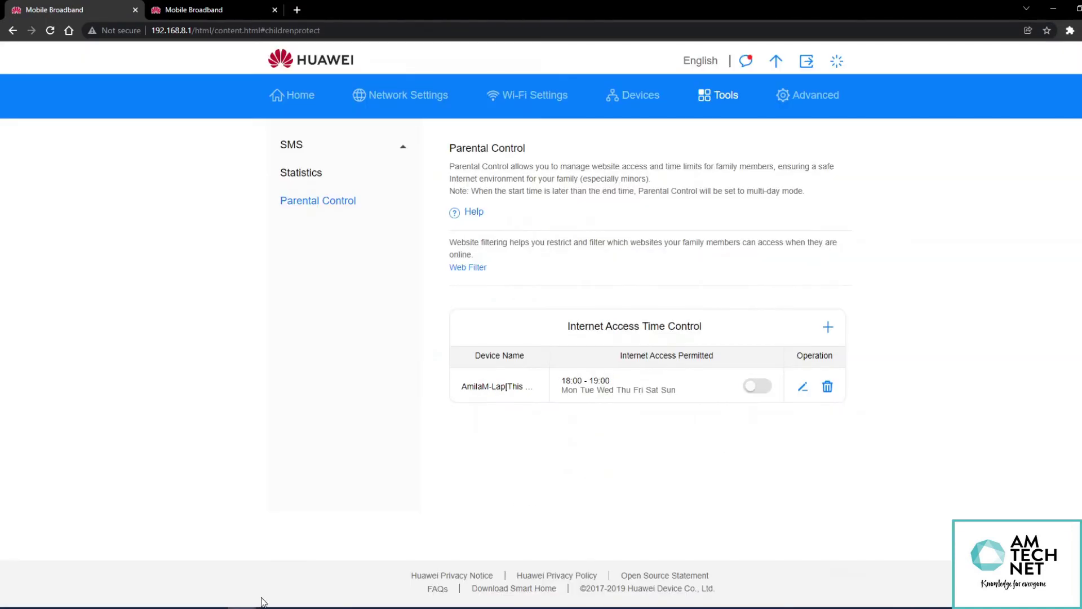
Check the CNN, Google search and youtube.com tabs in the incognito window, and return to the router's Parental Control page.
mouse_move(242, 601)
click(286, 589)
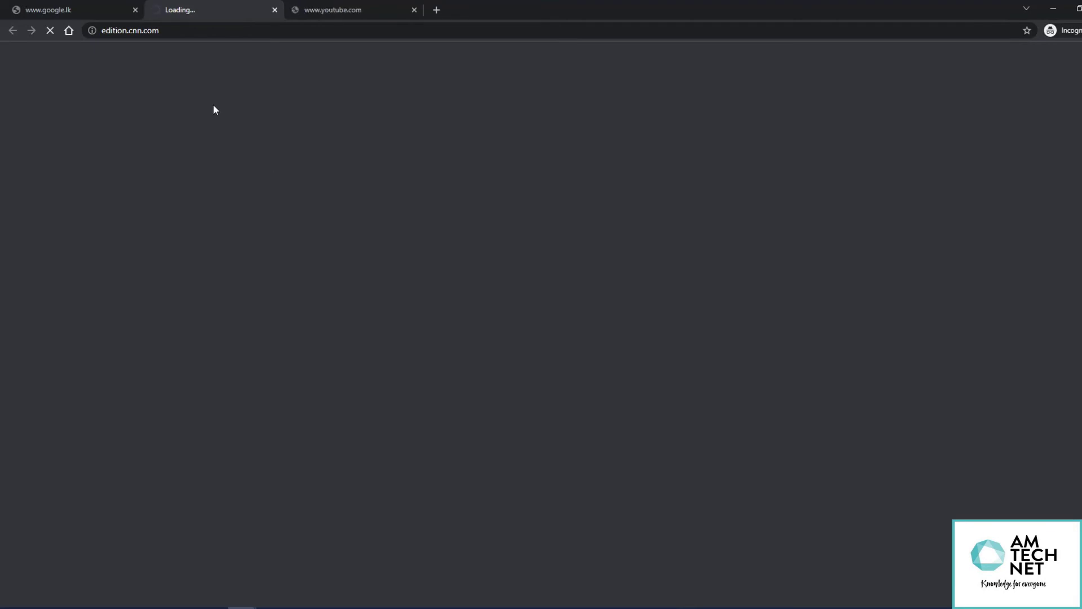
click(51, 8)
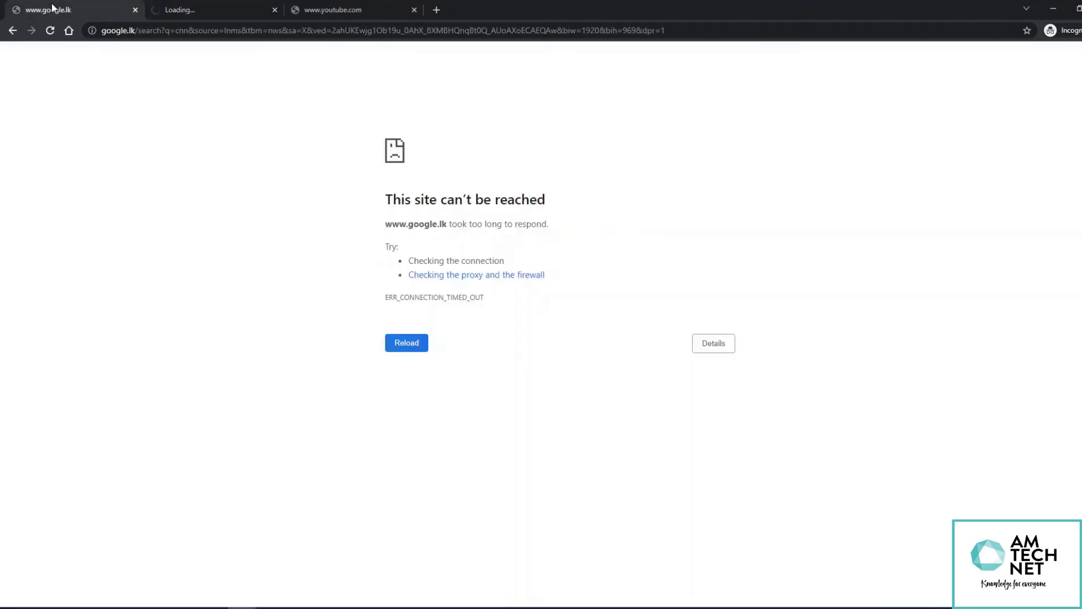
click(352, 12)
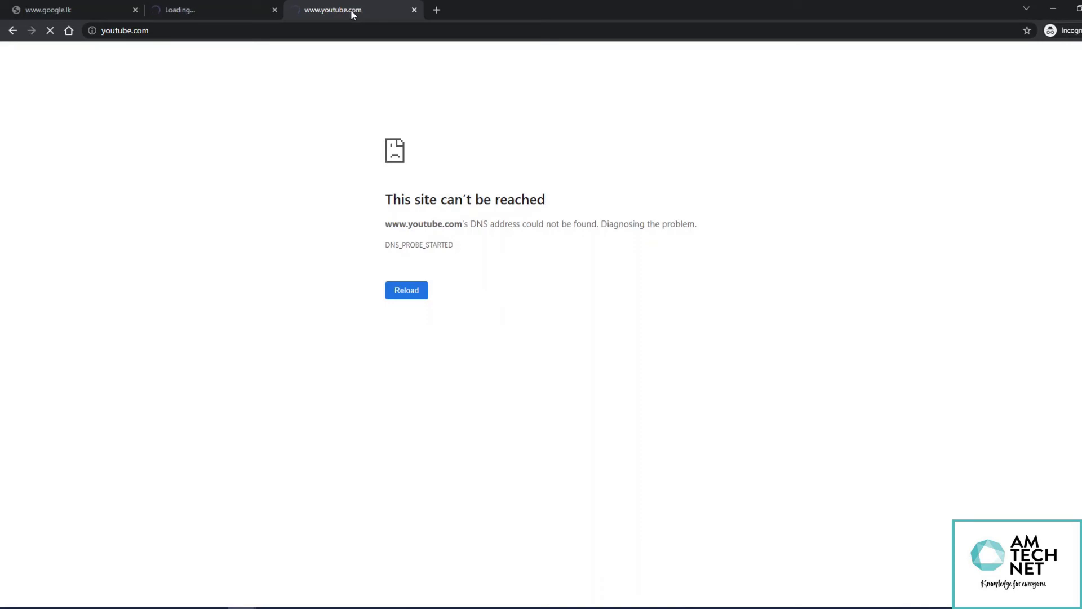
mouse_move(242, 608)
click(191, 564)
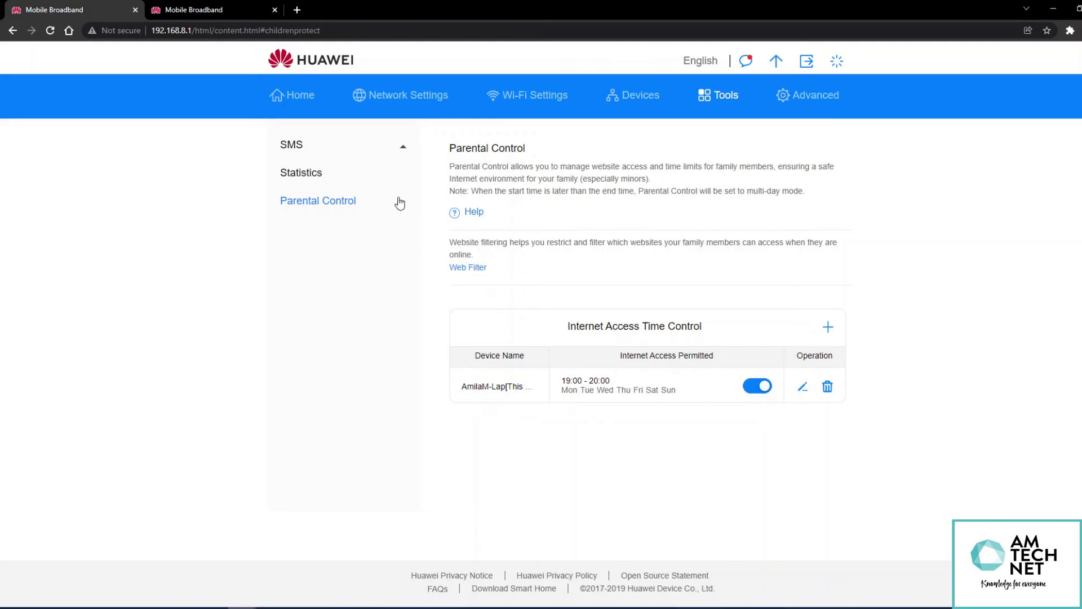
Check the youtube.com filter on the Domain Filter page and reload the Google search for "cnn" in the incognito window.
click(185, 11)
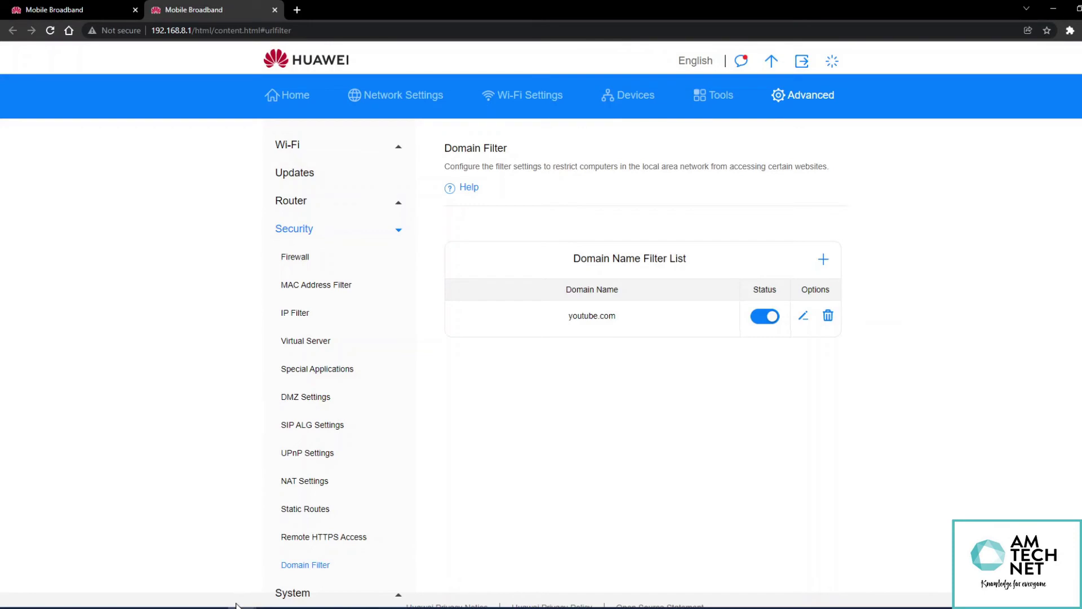
mouse_move(243, 605)
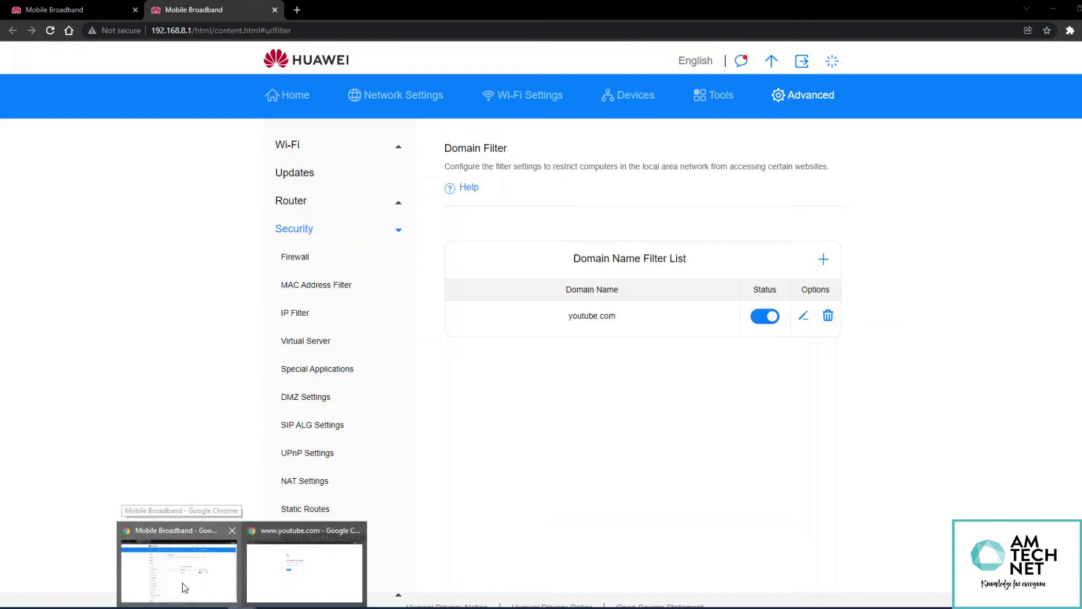
click(324, 579)
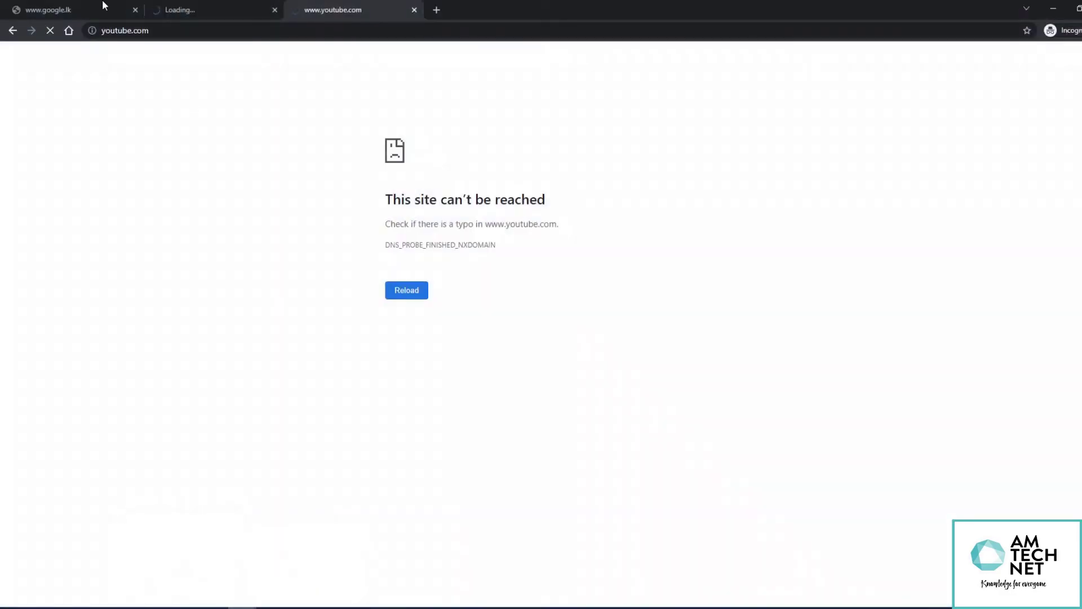
click(68, 10)
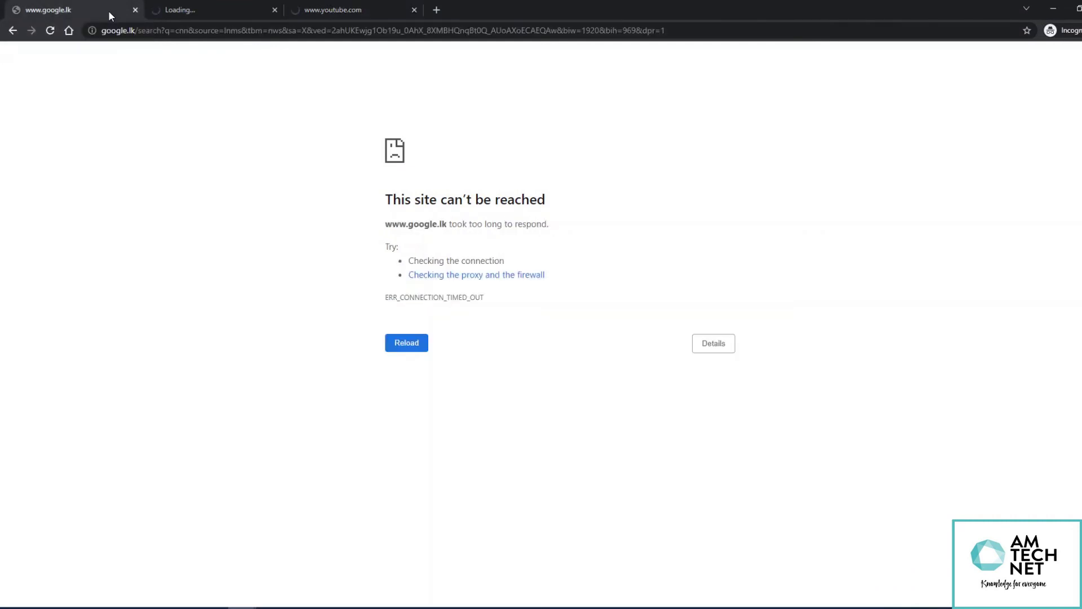
click(49, 30)
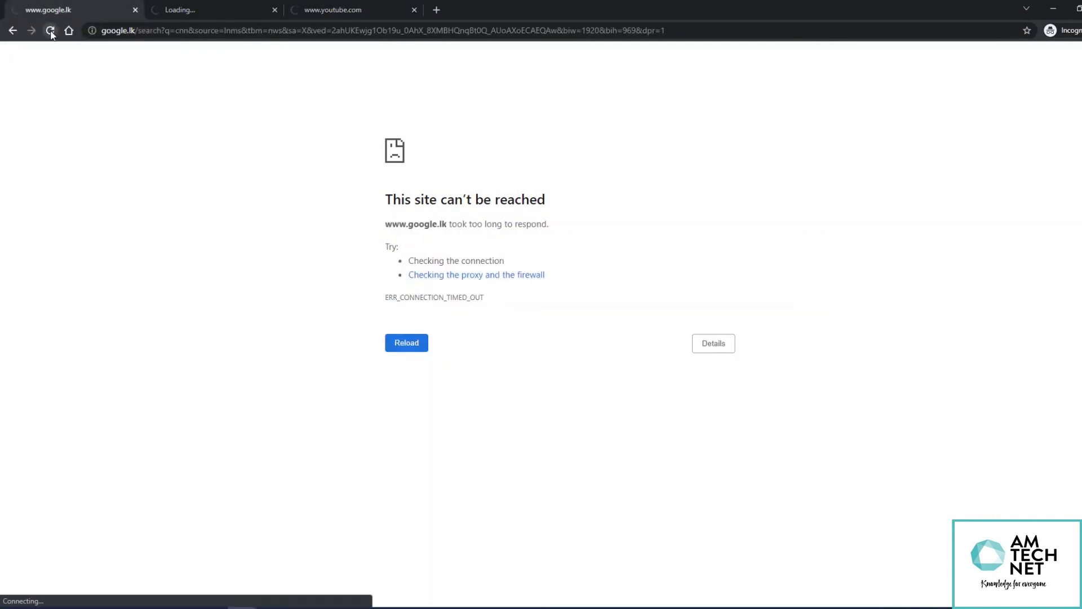
click(181, 10)
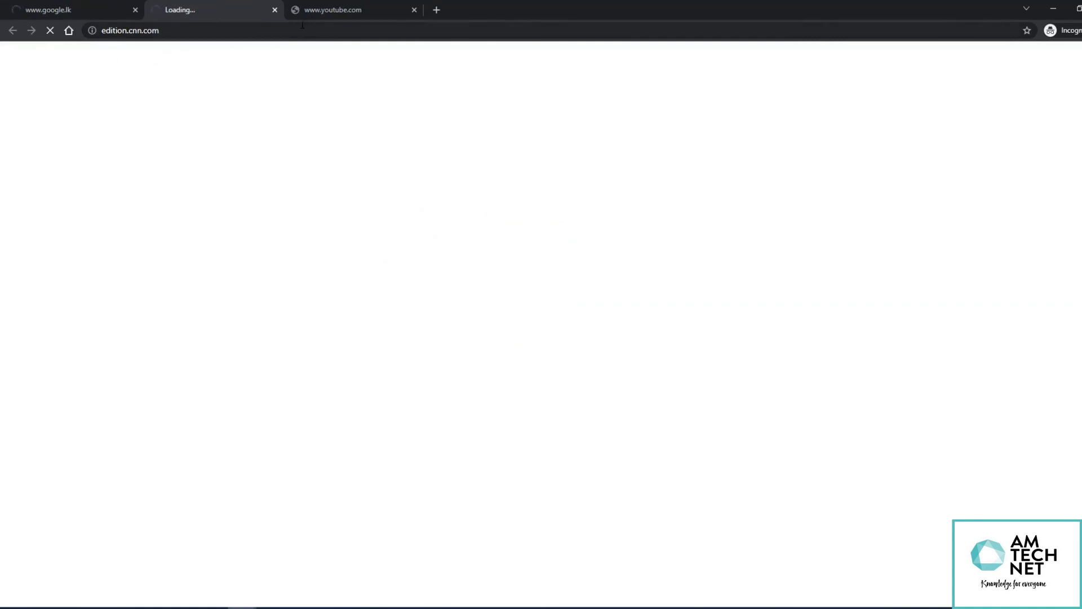
Disable the laptop's daily 19:00 - 20:00 rule in Internet Access Time Control on the router's Parental Control page.
mouse_move(242, 608)
click(179, 570)
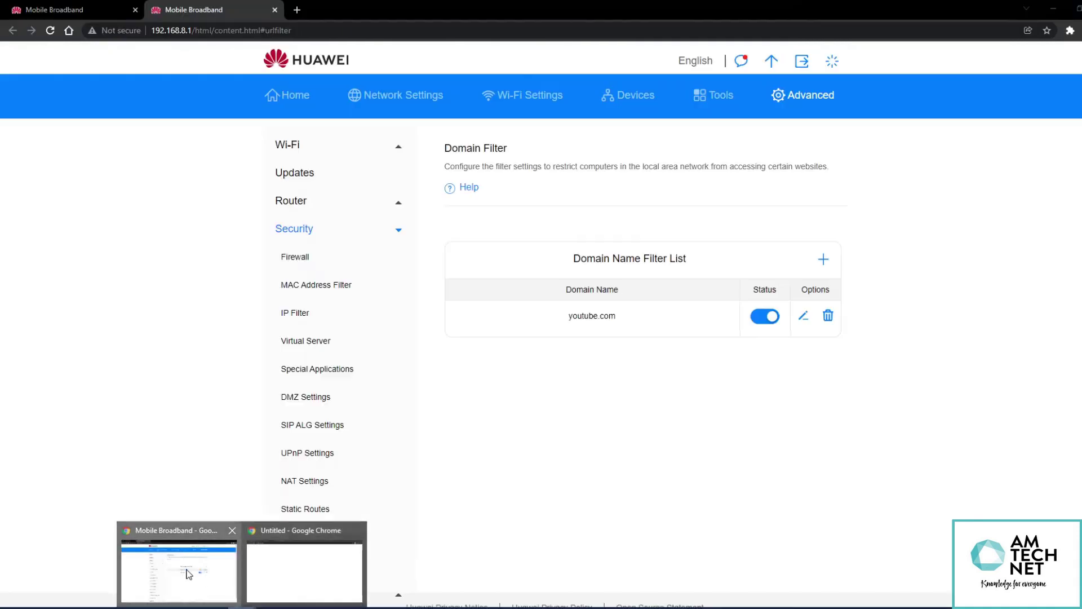
click(51, 9)
click(762, 386)
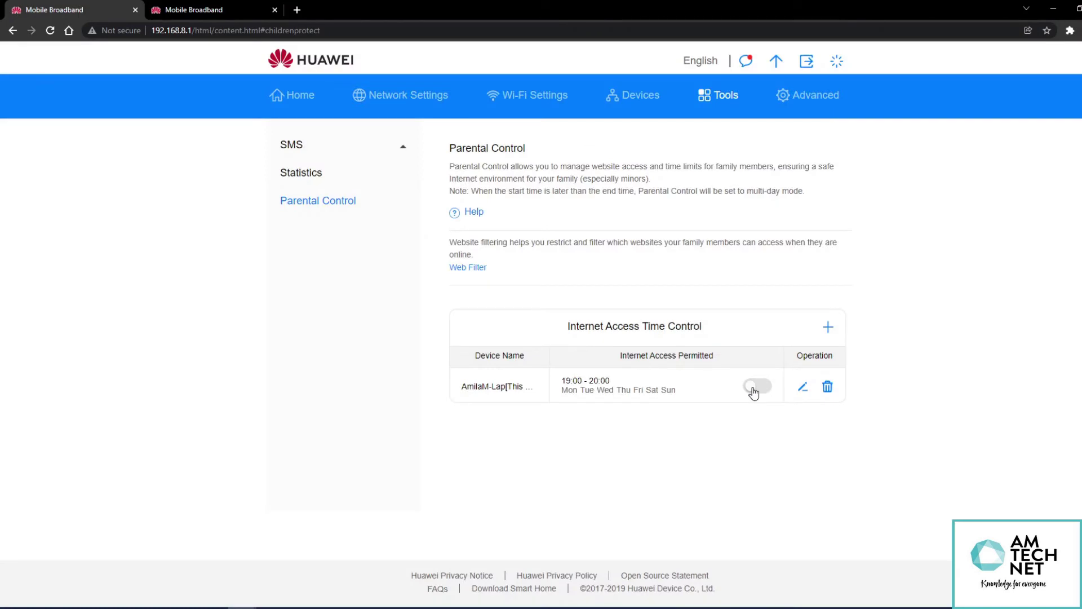
Compare access to CNN, the Google search results and youtube.com in the incognito window with the time rule disabled.
mouse_move(241, 607)
click(325, 571)
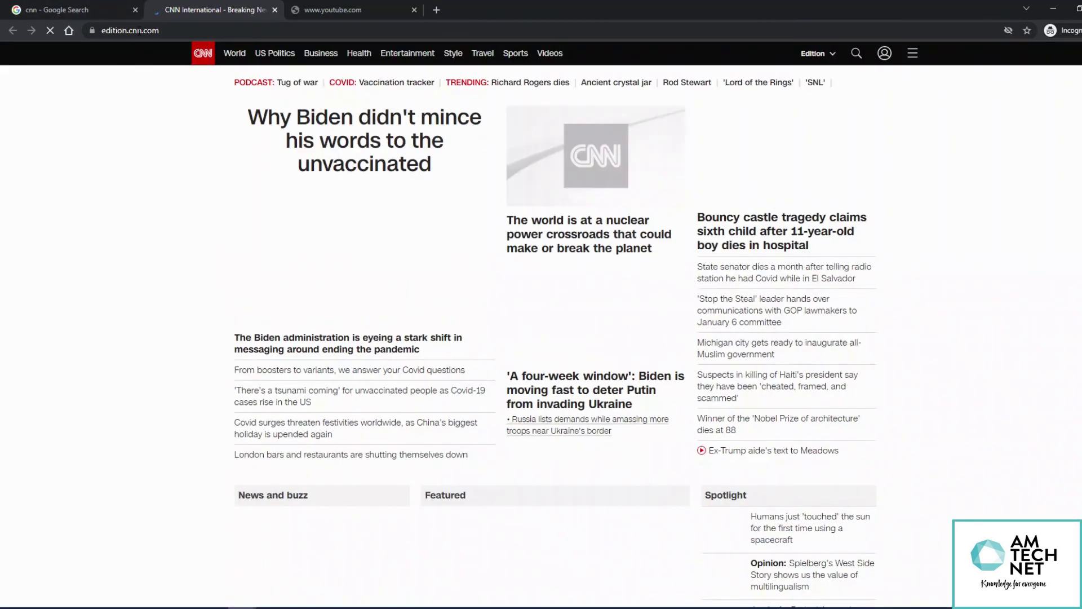
click(72, 10)
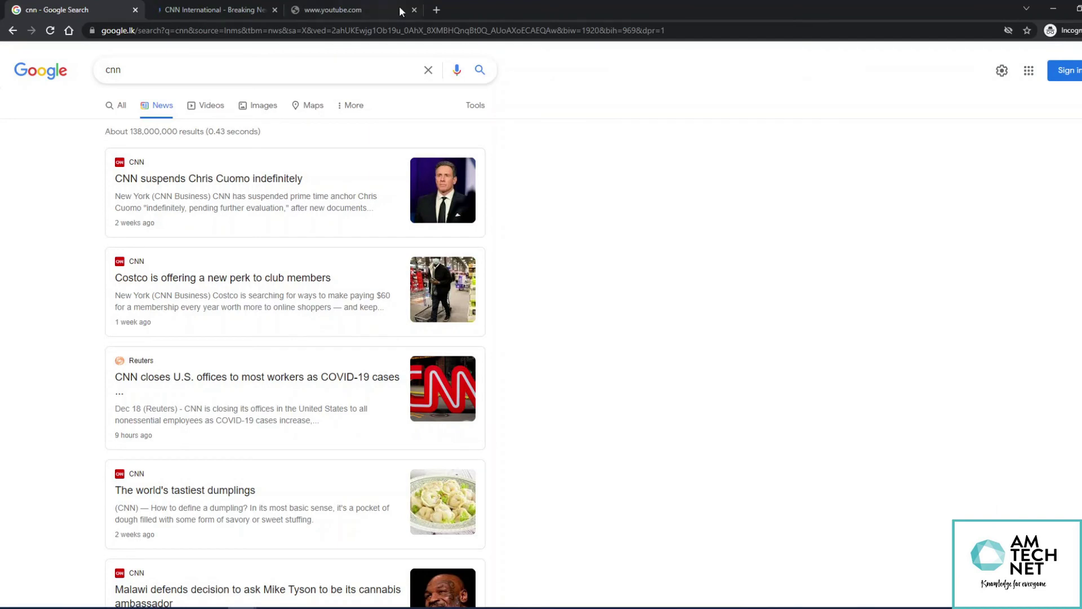
click(338, 10)
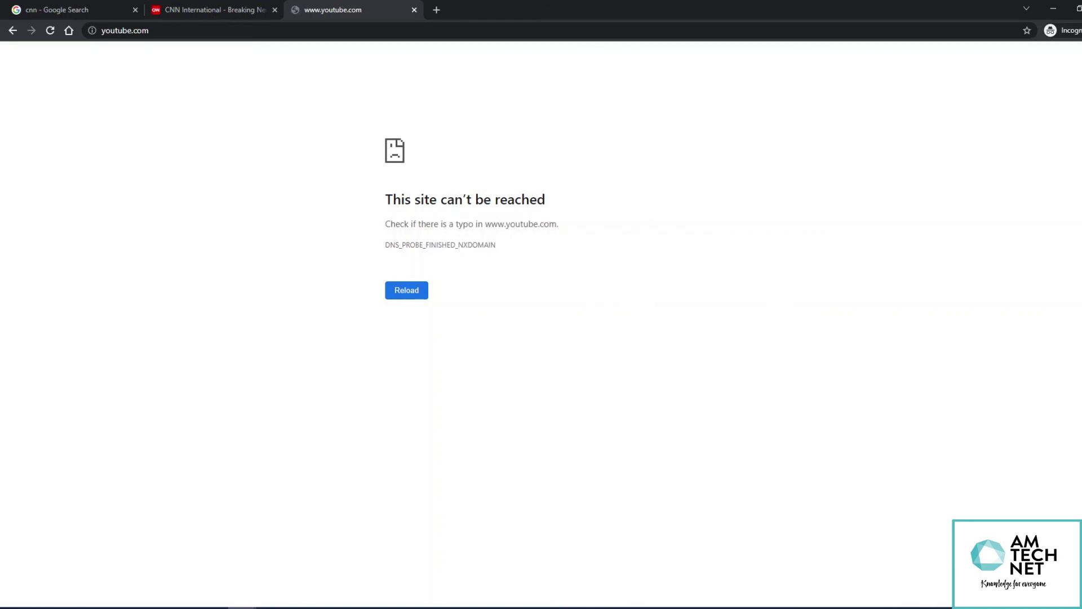
Open the Web Filter from the router's Parental Control page and examine the Domain Name Filter List in both router tabs.
mouse_move(243, 607)
click(198, 582)
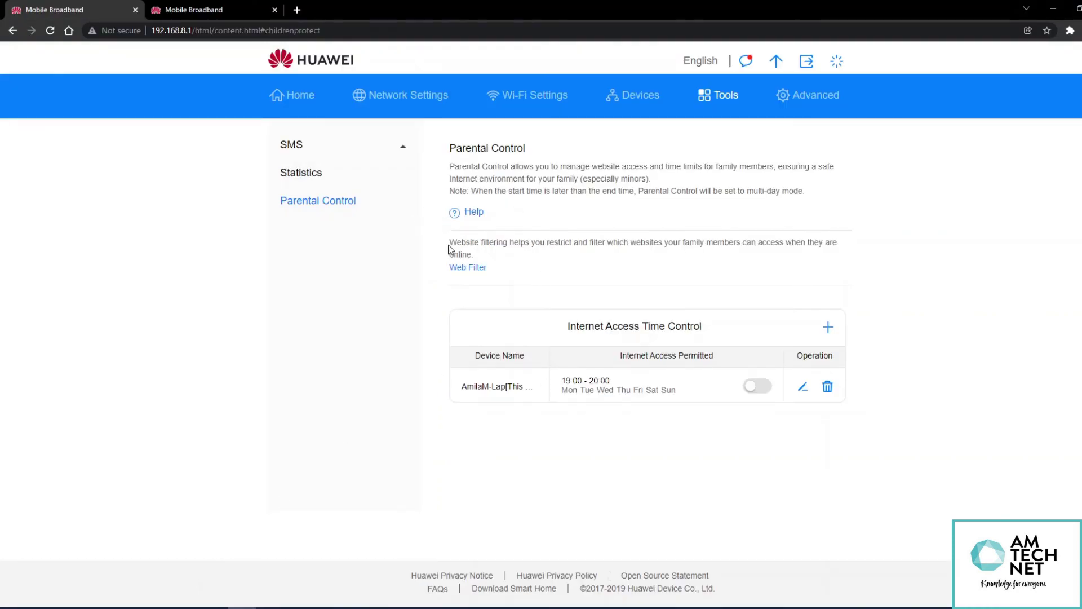
click(459, 267)
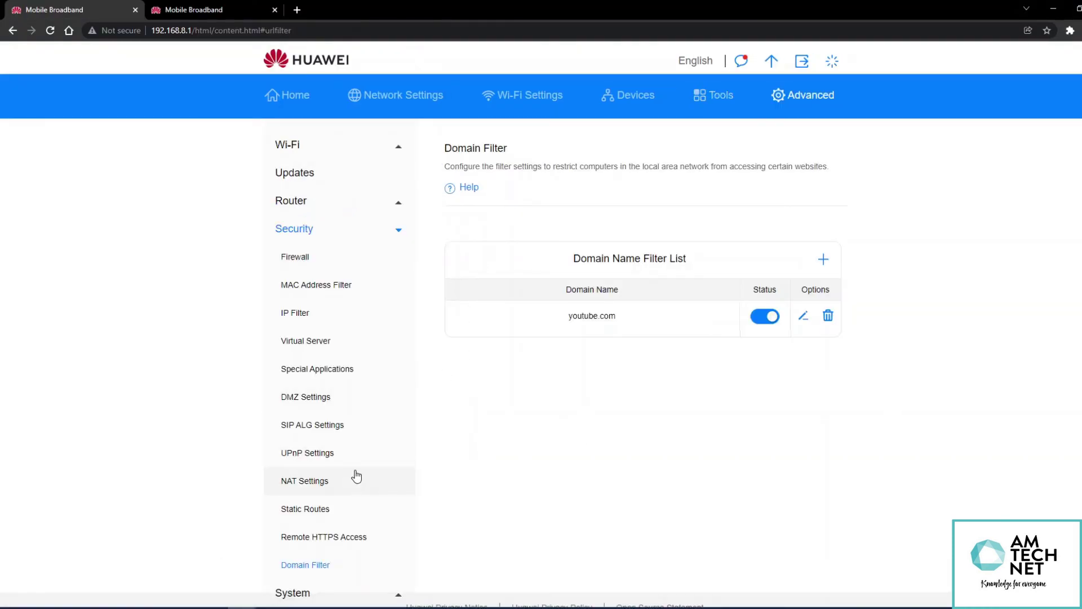
scroll(356, 477, down, 1)
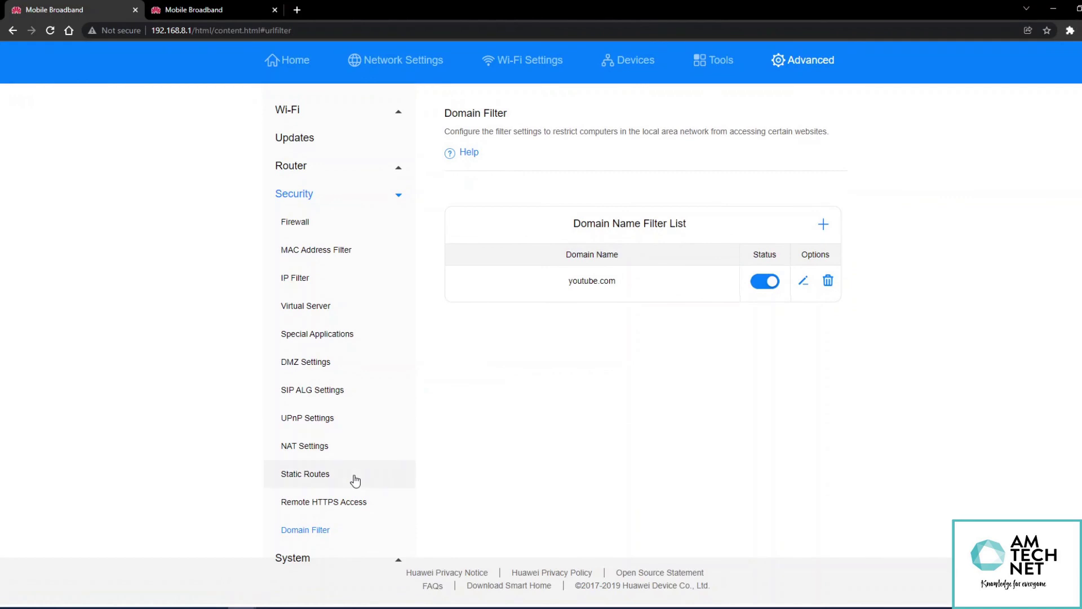
scroll(355, 481, up, 1)
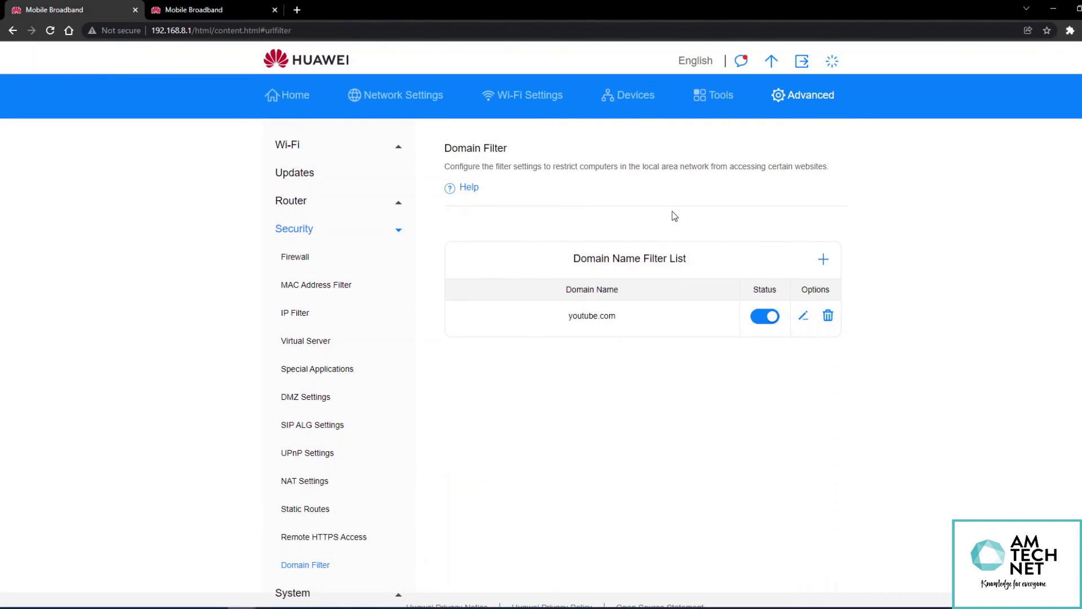
click(228, 8)
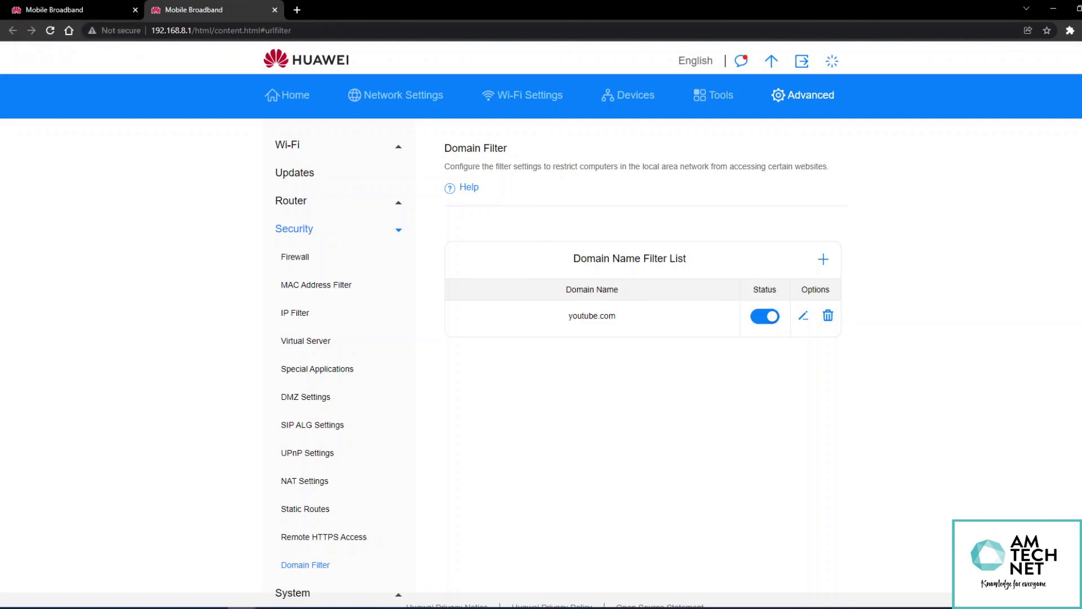
click(55, 10)
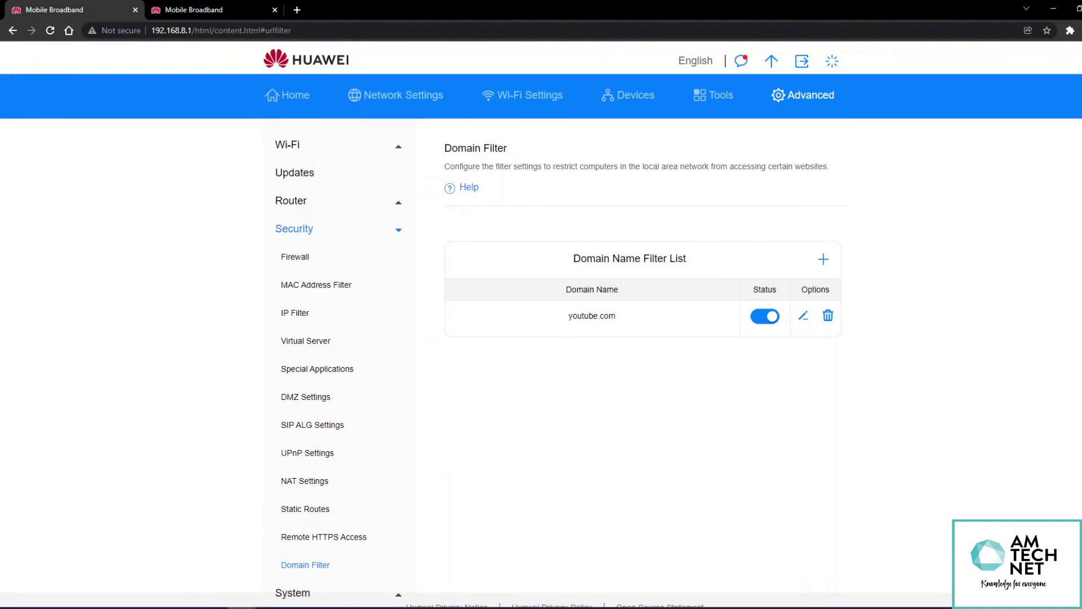
click(229, 6)
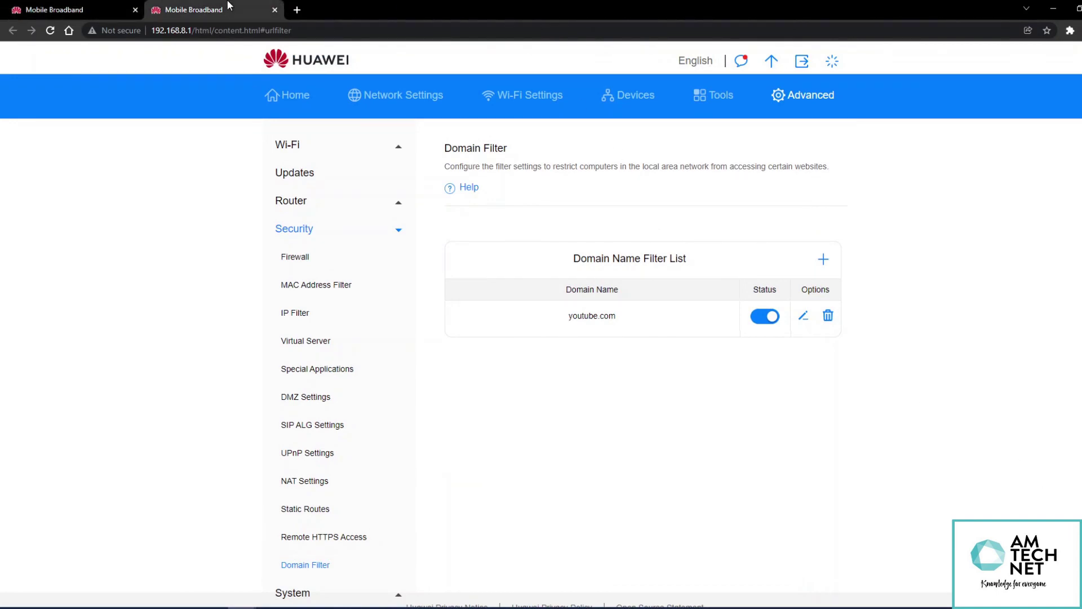